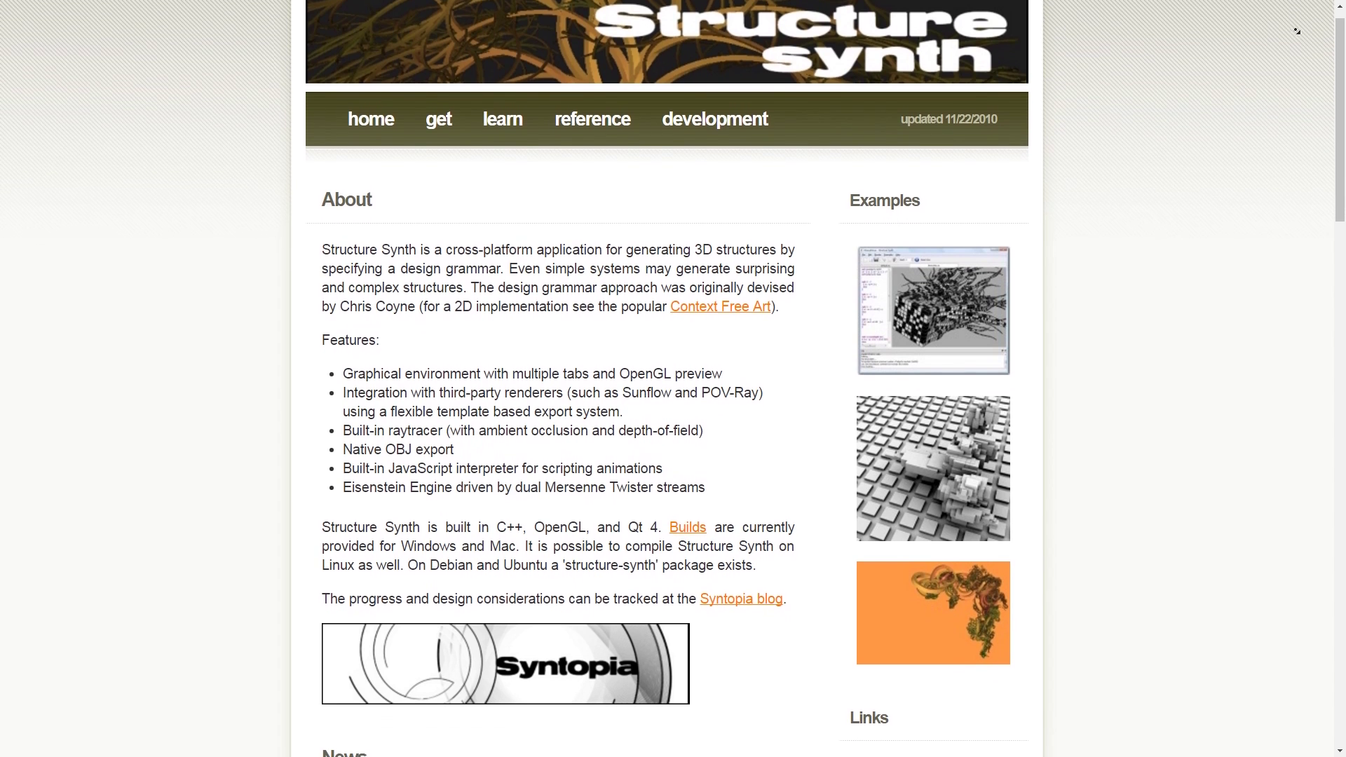
Scroll down the Structure Synth homepage to read its News and feature list
scroll(1297, 31, "down", 1)
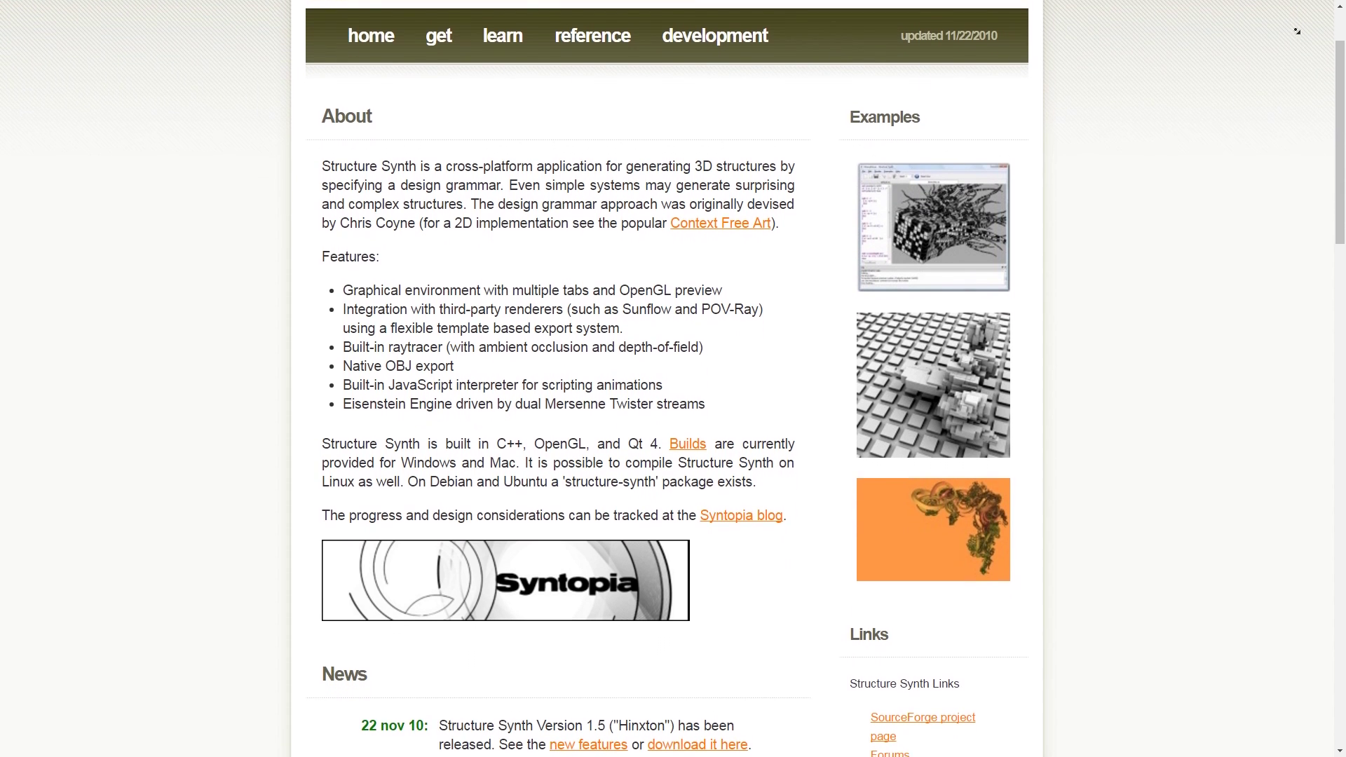
scroll(1297, 31, "down", 1)
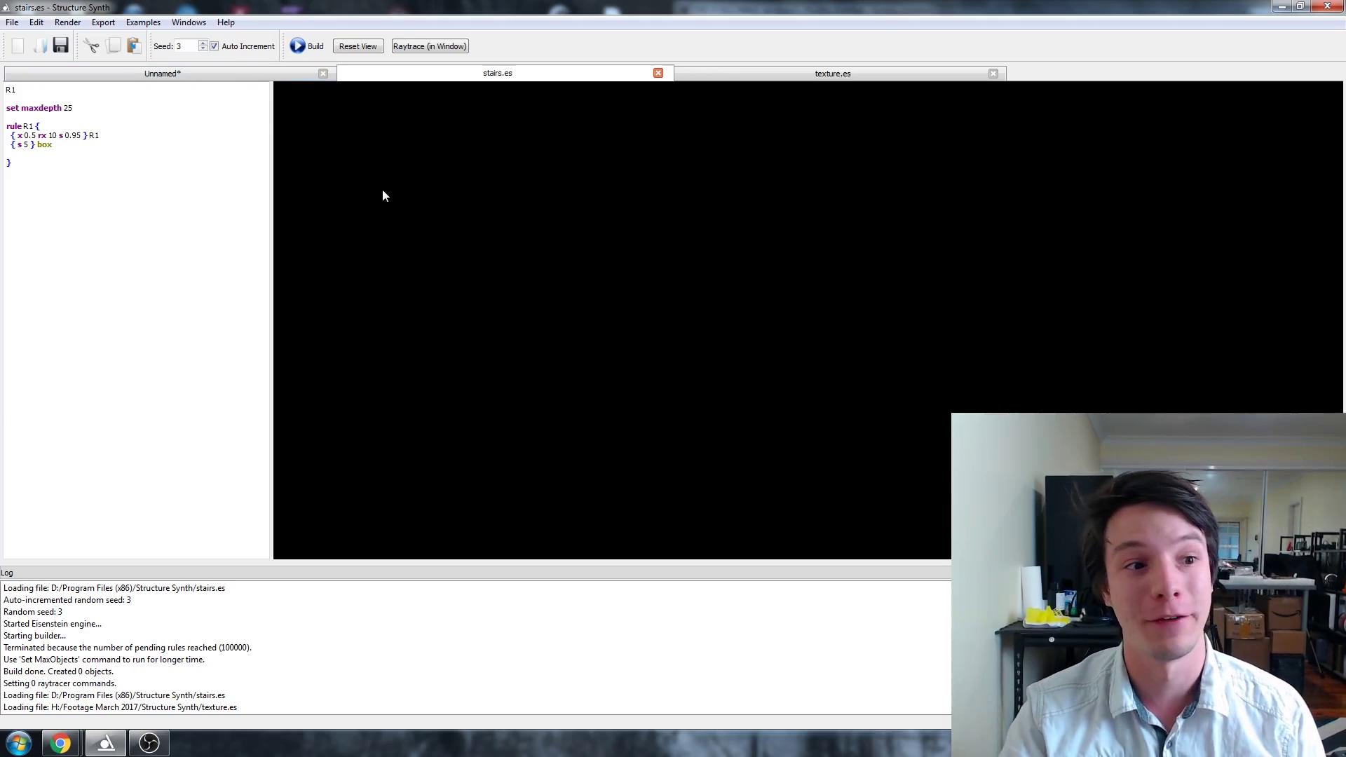
left_click(95, 108)
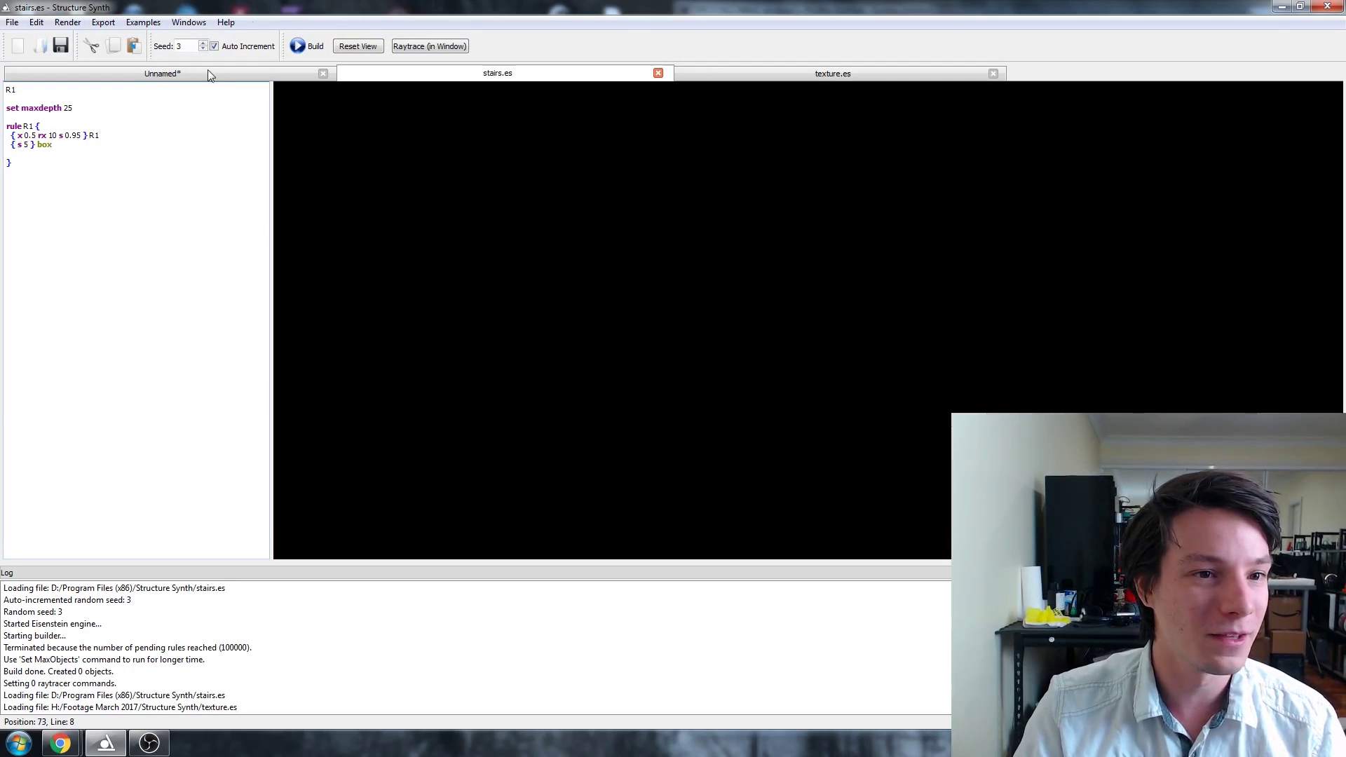
Build stairs.es with F5 and orbit the red 23-box curving staircase to see its stepped faces
key("F5")
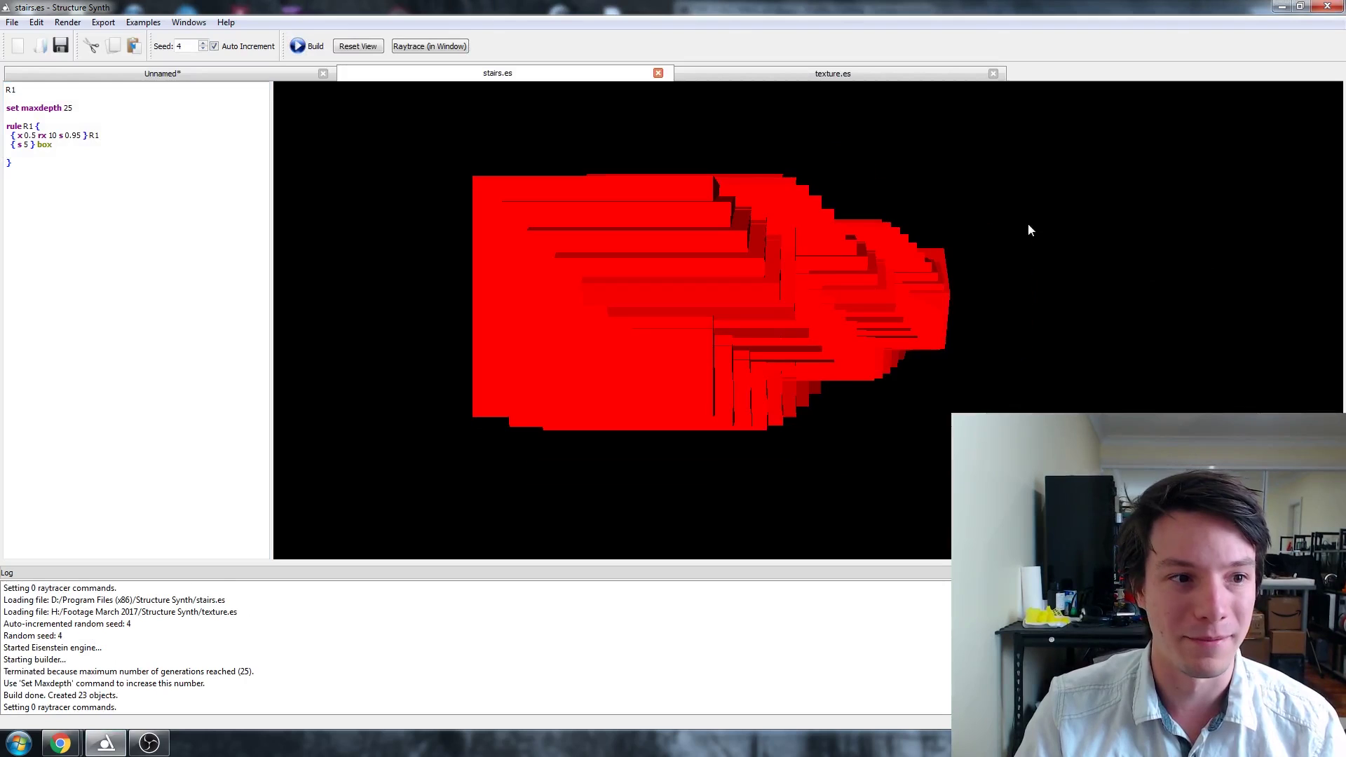
left_click_drag(1023, 224, 439, 276)
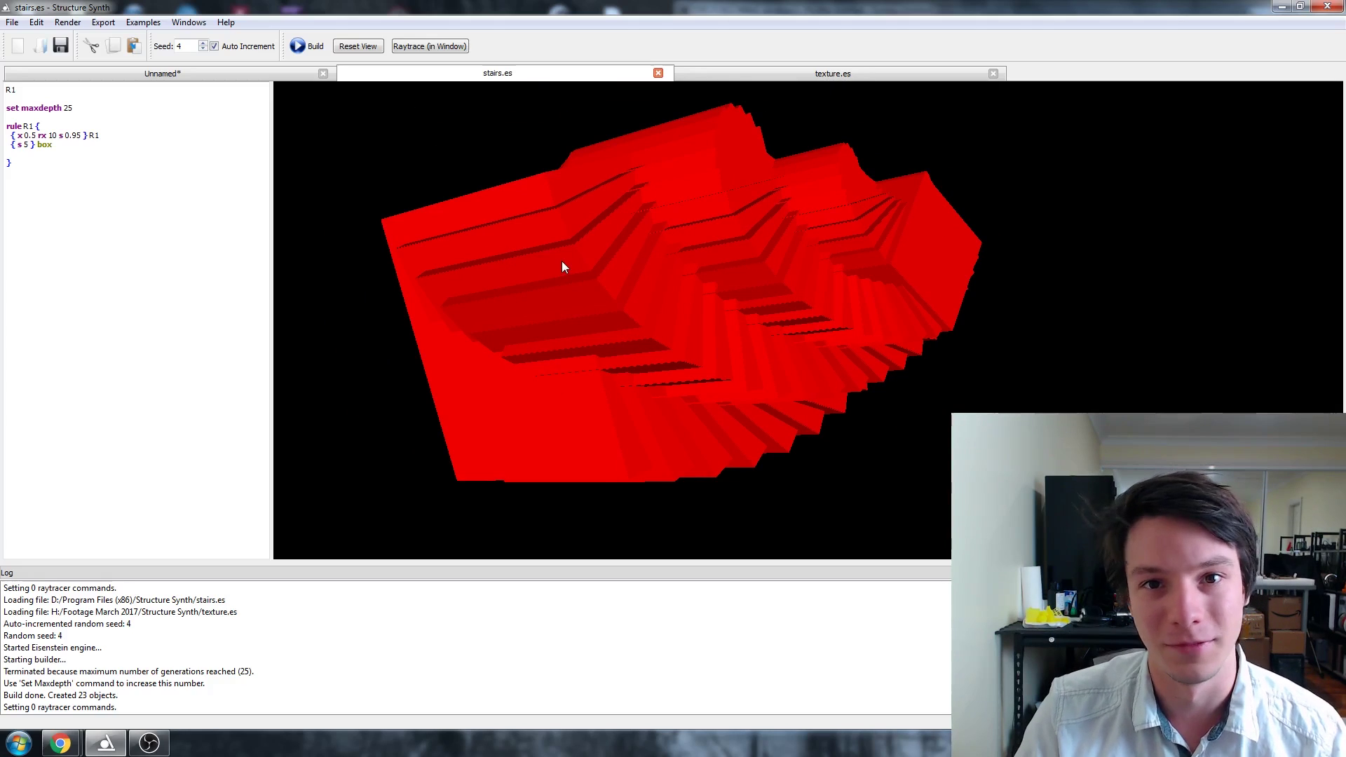
left_click_drag(561, 260, 637, 250)
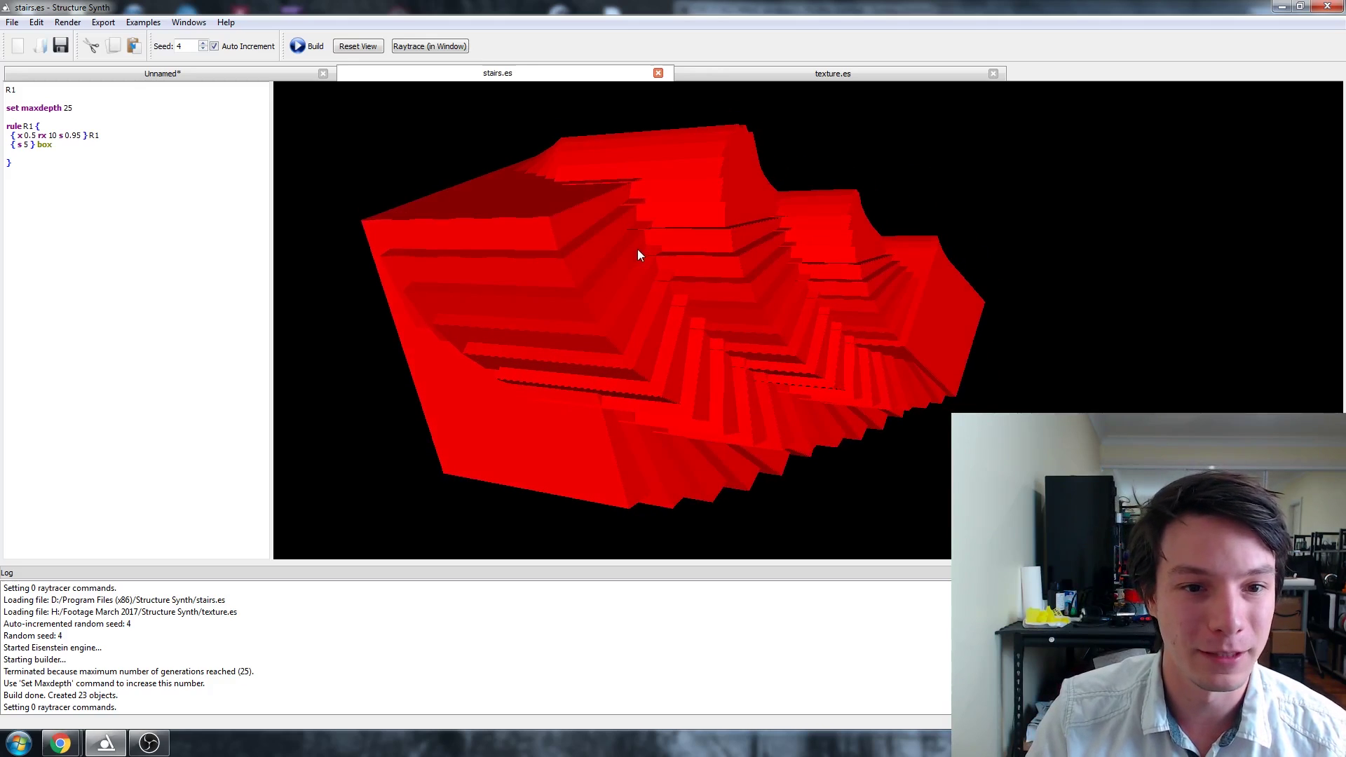
Change the R1 x offset from 0.5 to 0.1 and rebuild the structure
left_click(36, 135)
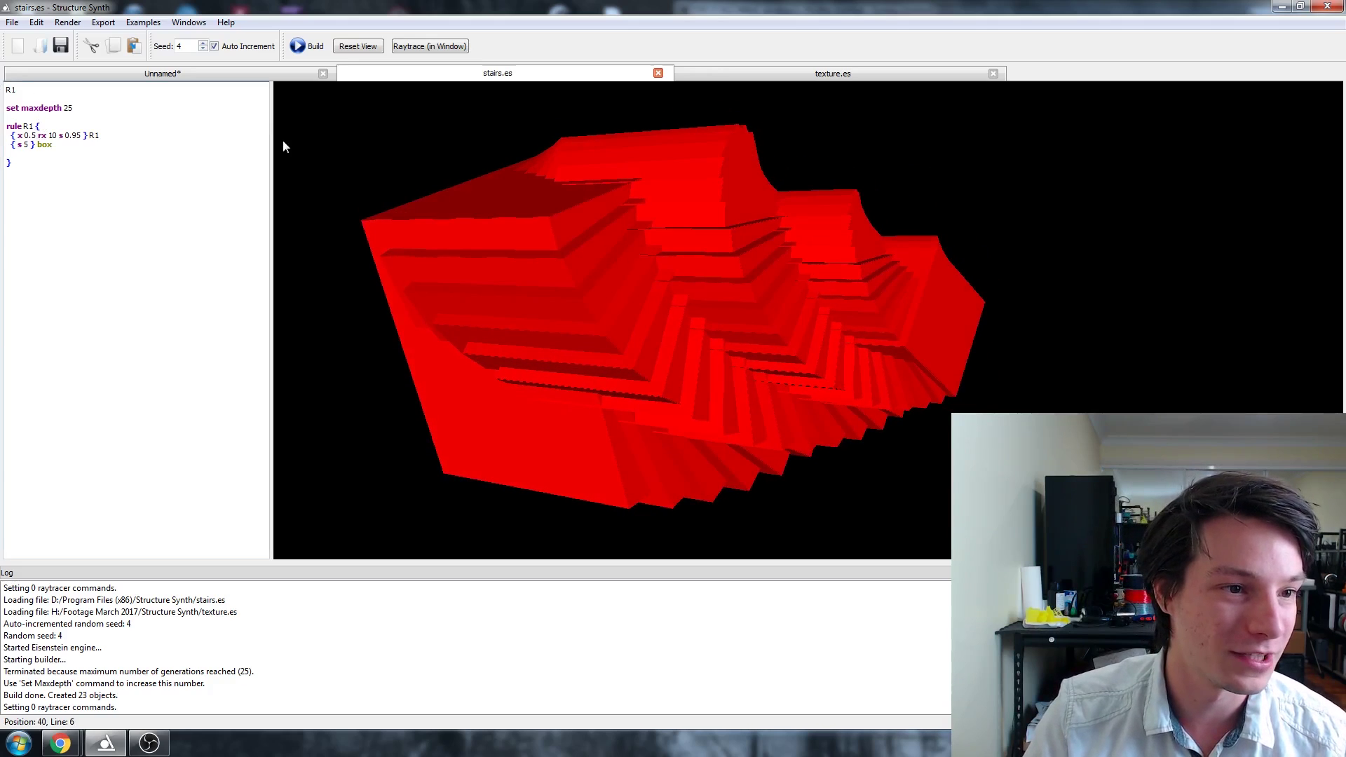
key("BackSpace")
key("BackSpace")
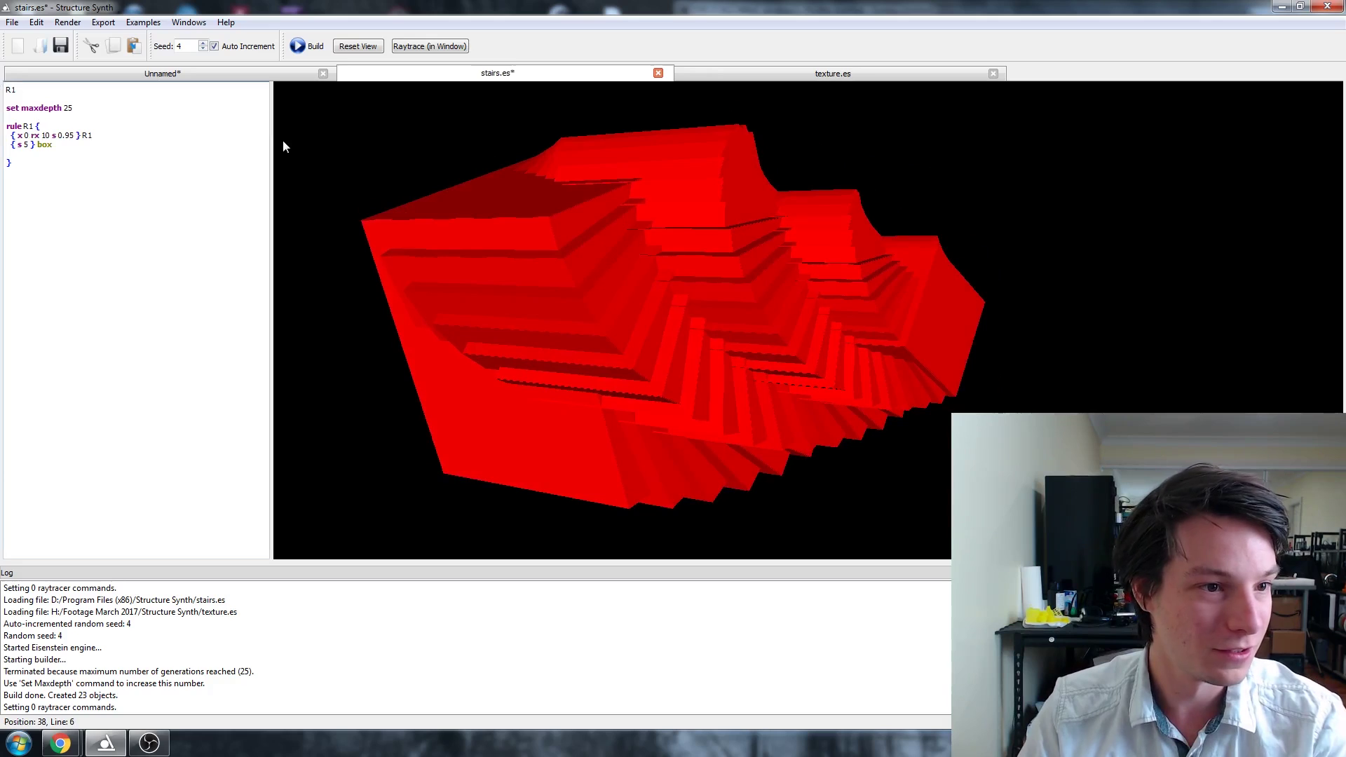
type(".1")
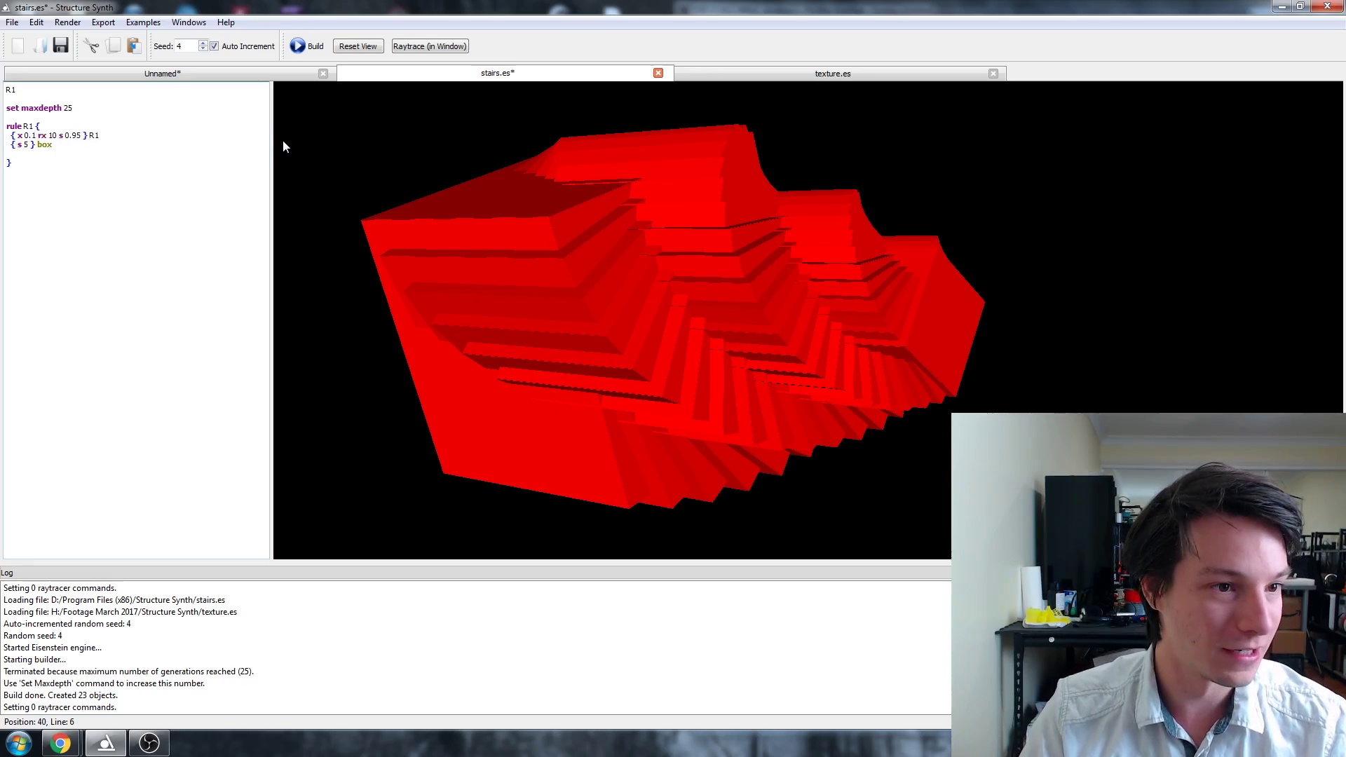
left_click(297, 46)
left_click_drag(637, 294, 666, 277)
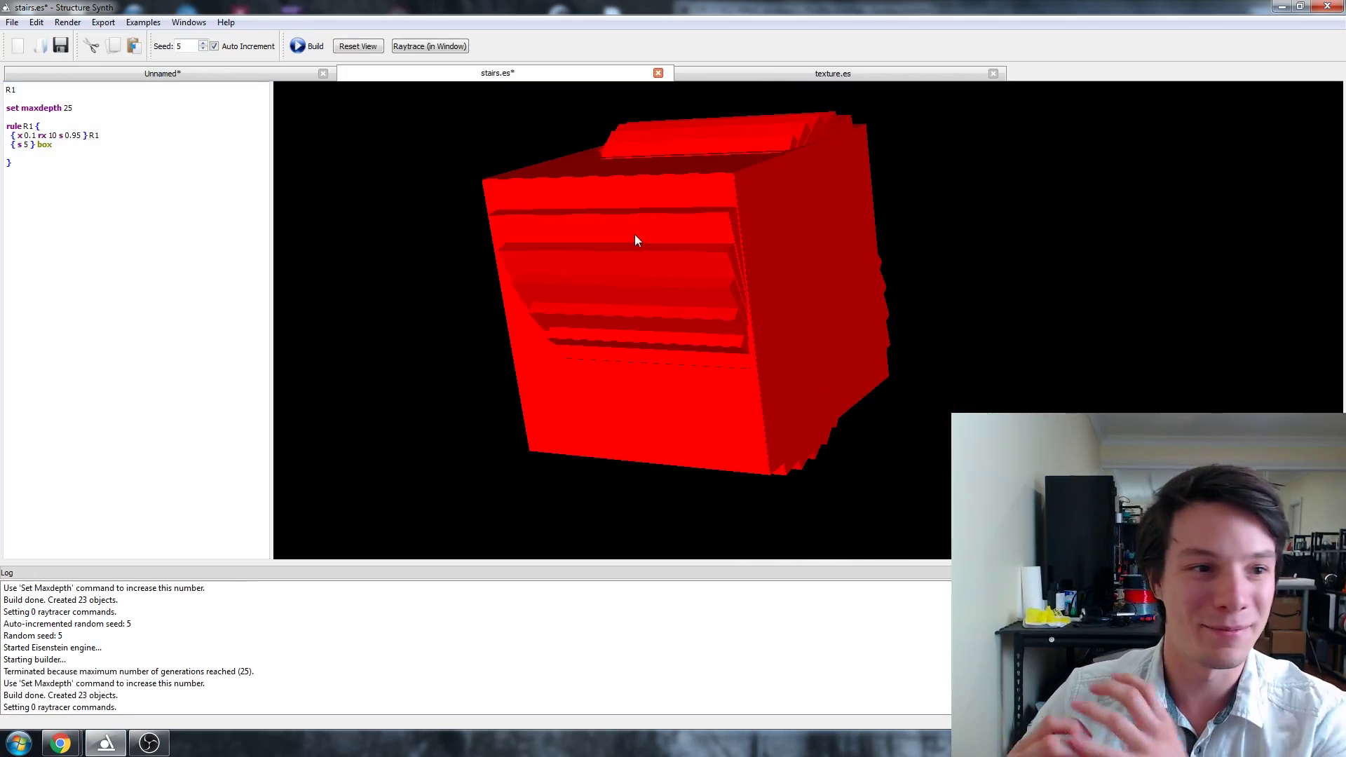
Set the x offset to 1 and rebuild, giving a long zigzag staircase
left_click(33, 135)
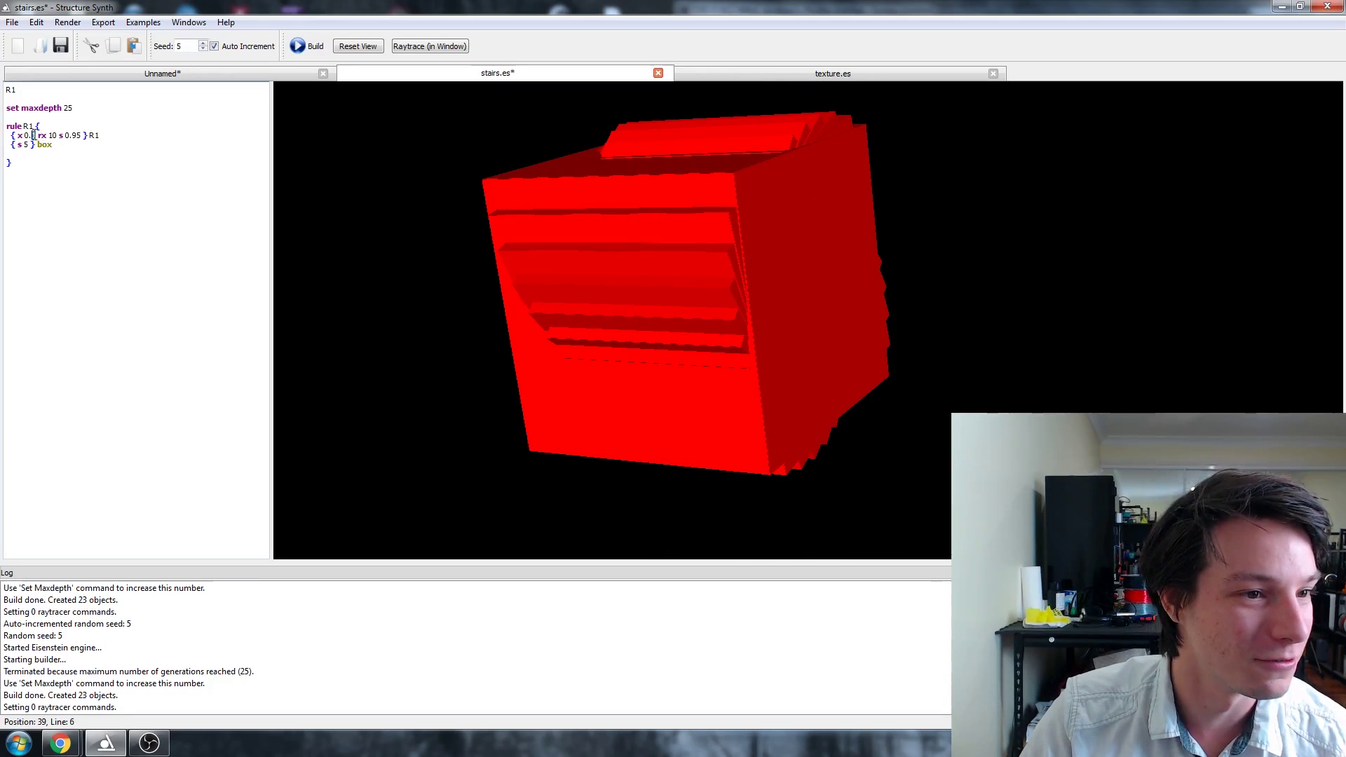
key("BackSpace")
key("BackSpace")
type("1")
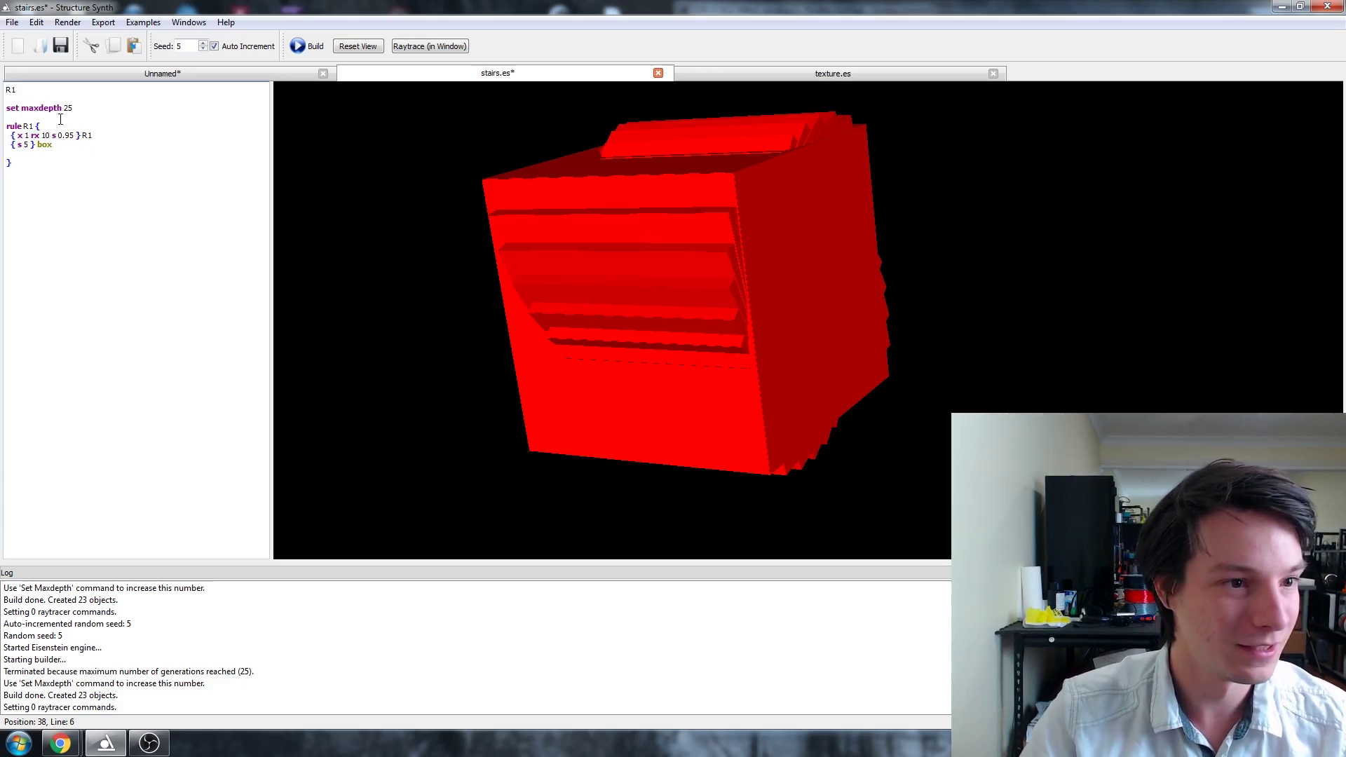
left_click(297, 46)
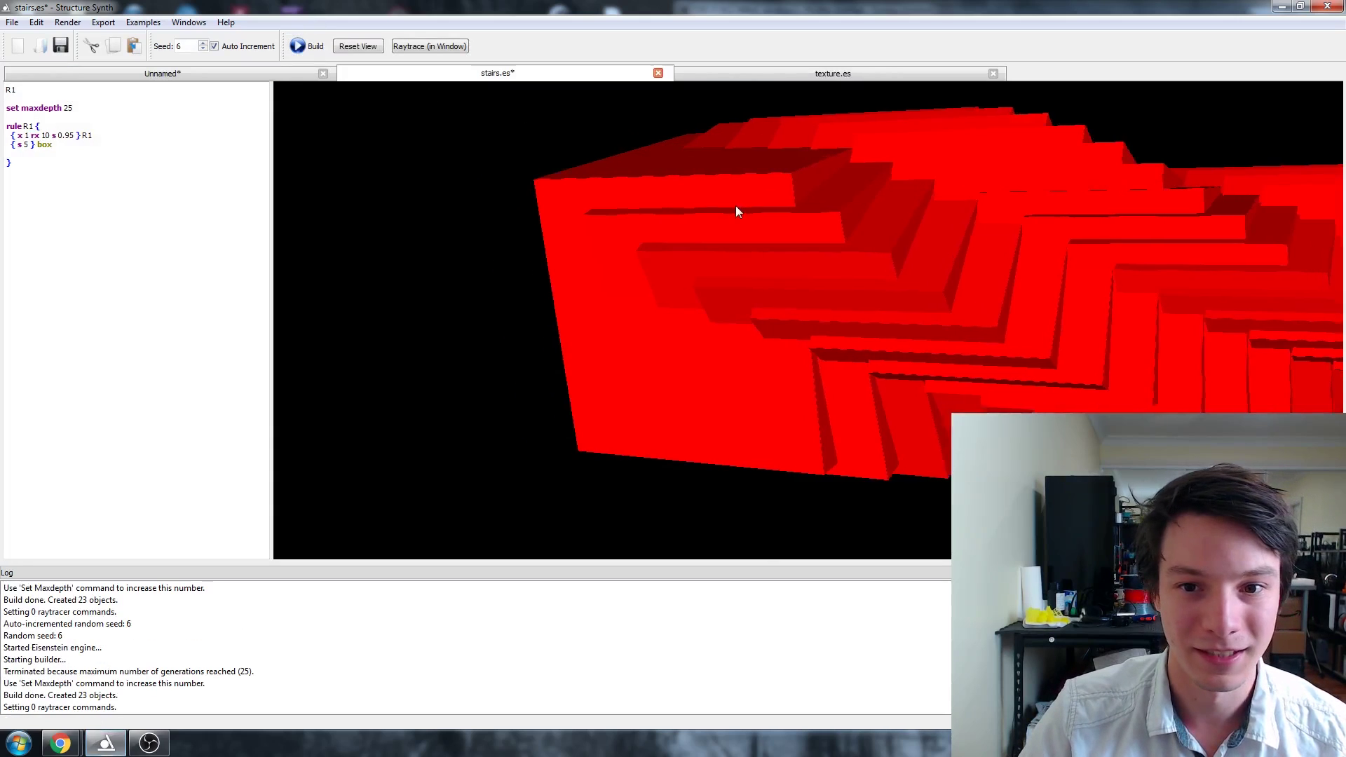
left_click_drag(735, 204, 639, 237)
scroll(688, 228, "up", 1)
scroll(688, 229, "down", 3)
key("F5")
key("F5")
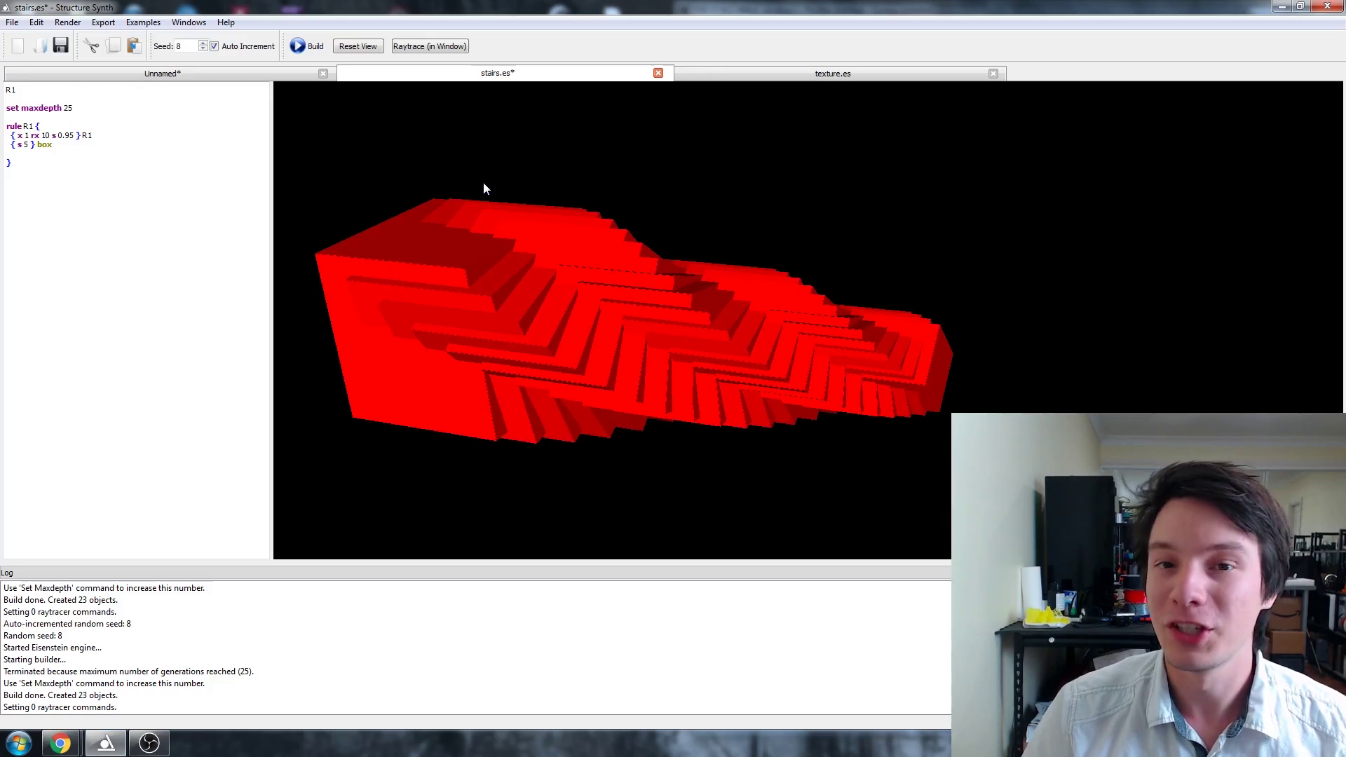
Change R1's rotation from rx 10 to rx 45, rebuild, and inspect the chevron steps
left_click(52, 135)
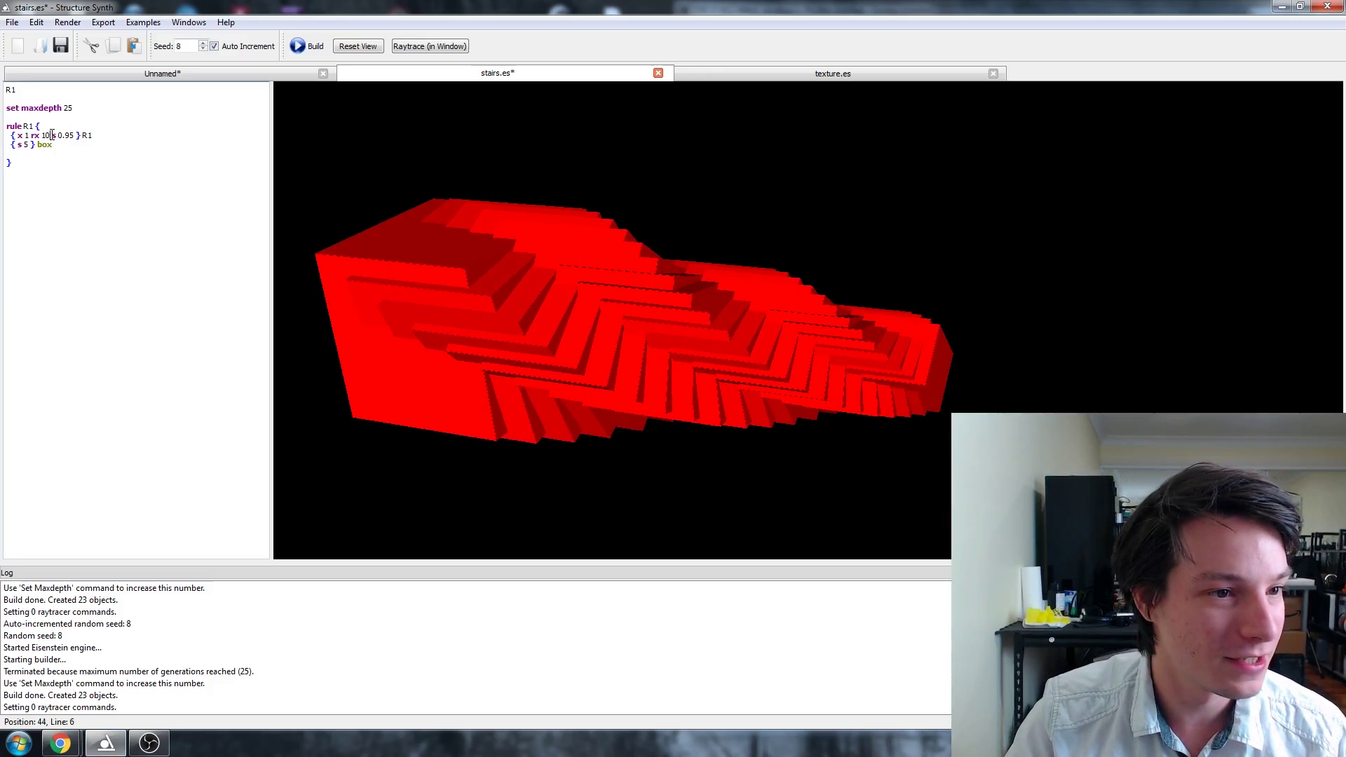
key("BackSpace")
key("BackSpace")
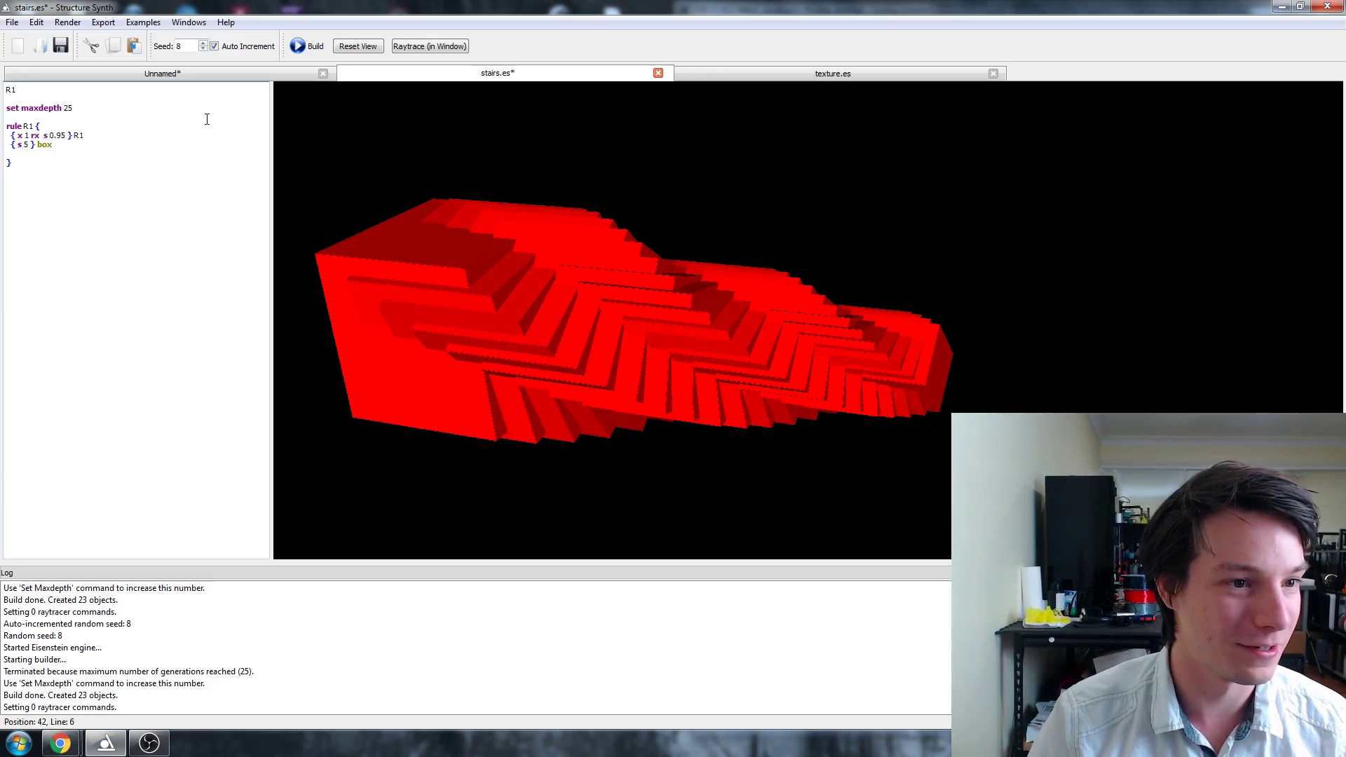
type("45")
left_click(305, 51)
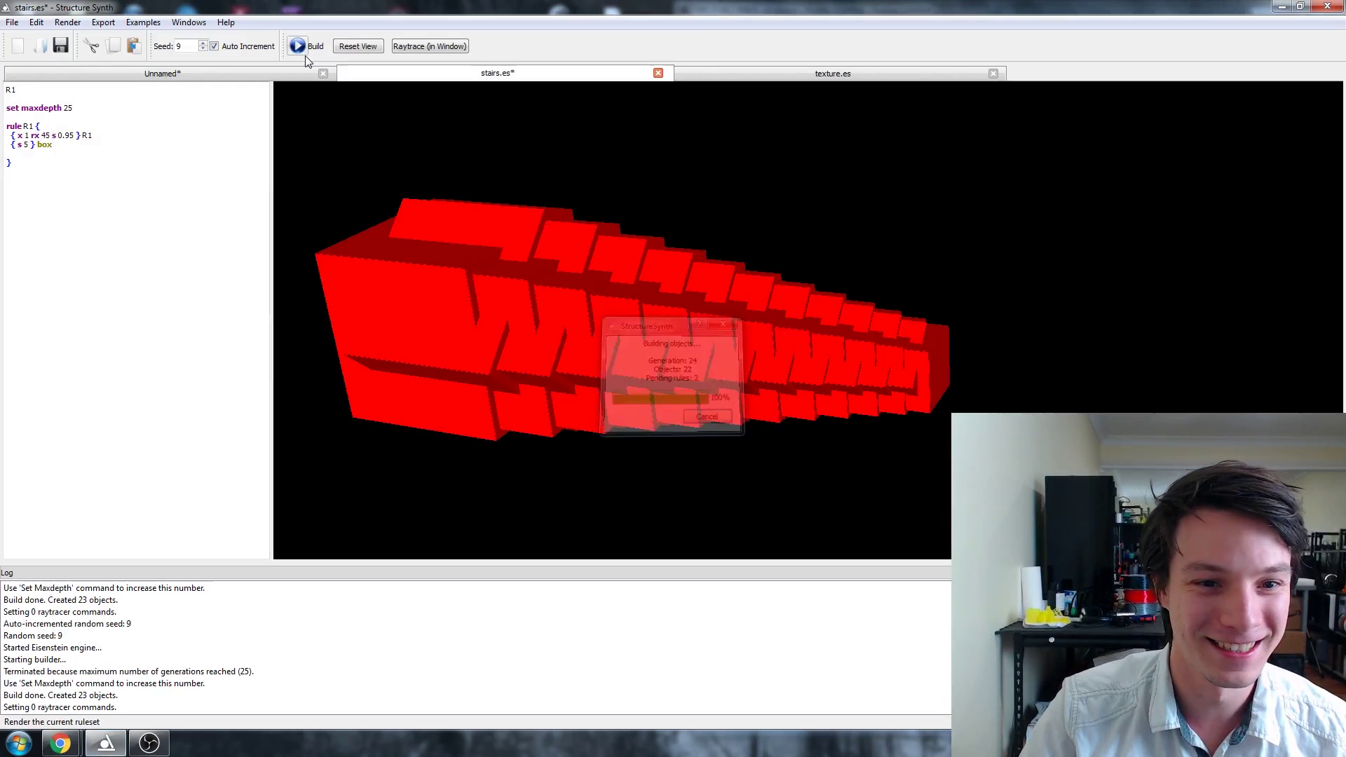
left_click_drag(429, 321, 300, 317)
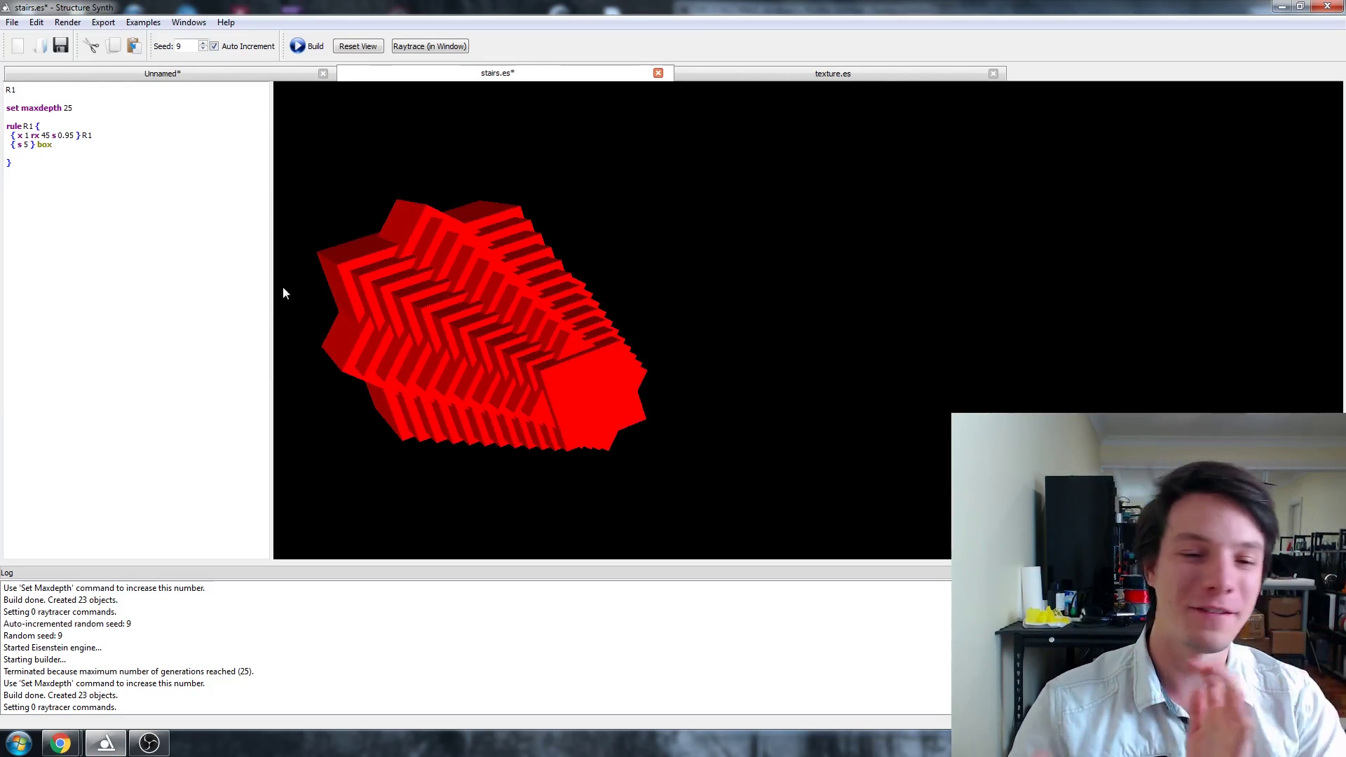
left_click_drag(284, 293, 570, 187)
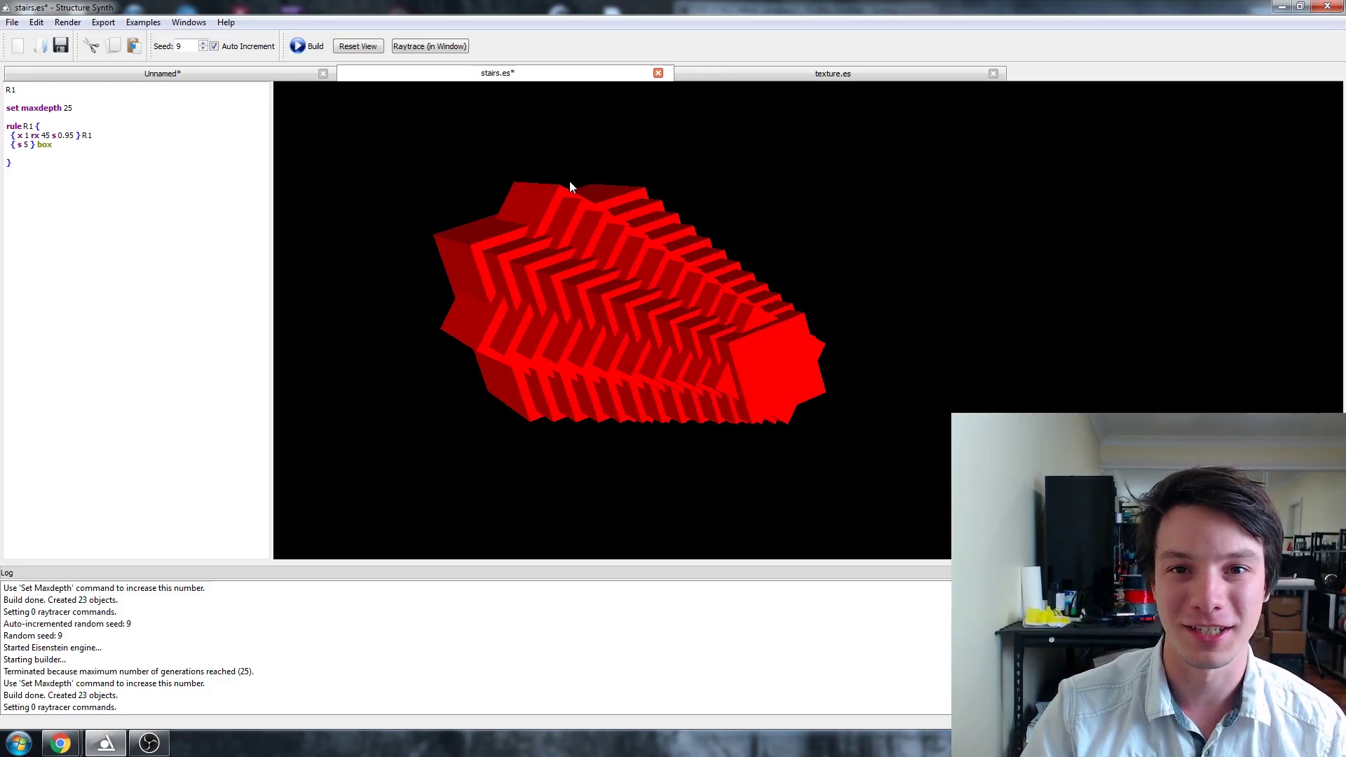
scroll(568, 190, "up", 2)
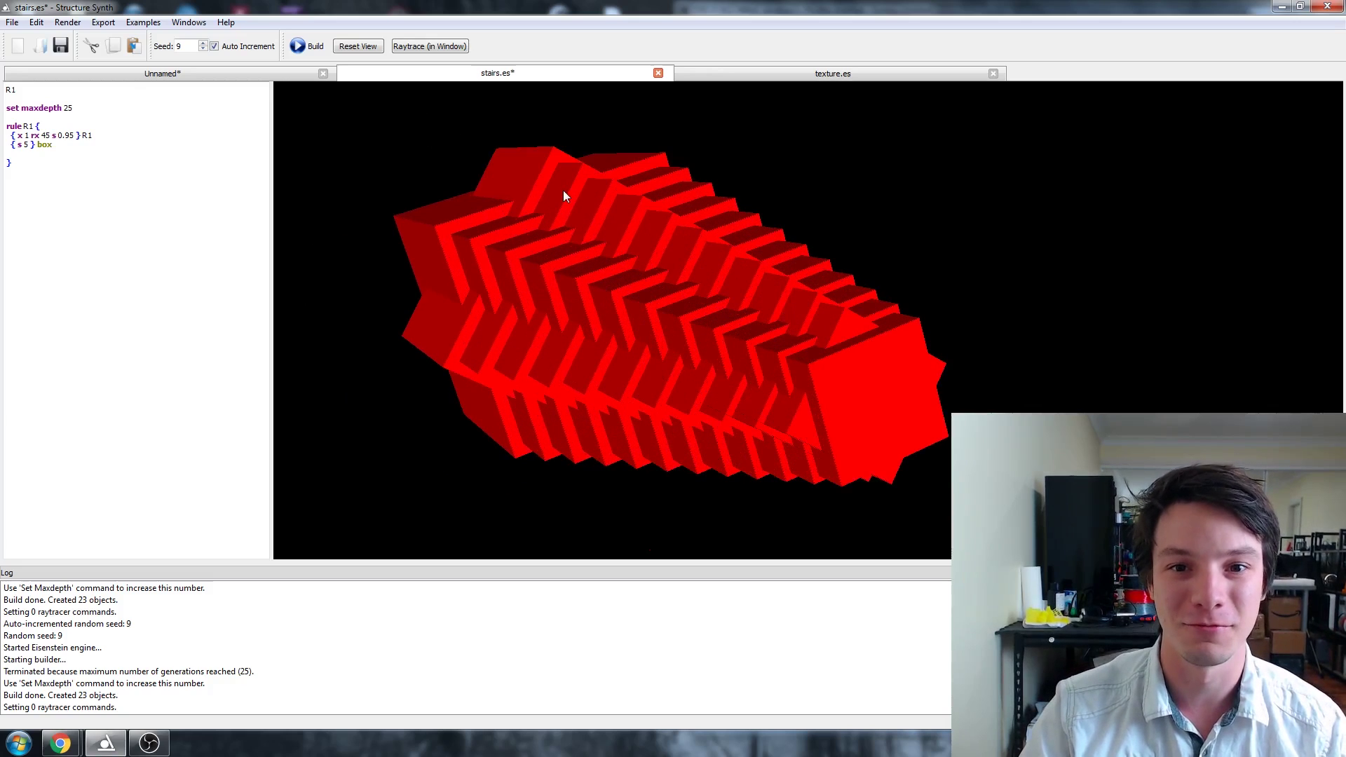
Switch to texture.es, build it, and inspect the 3456-box green lattice from several angles
left_click(951, 73)
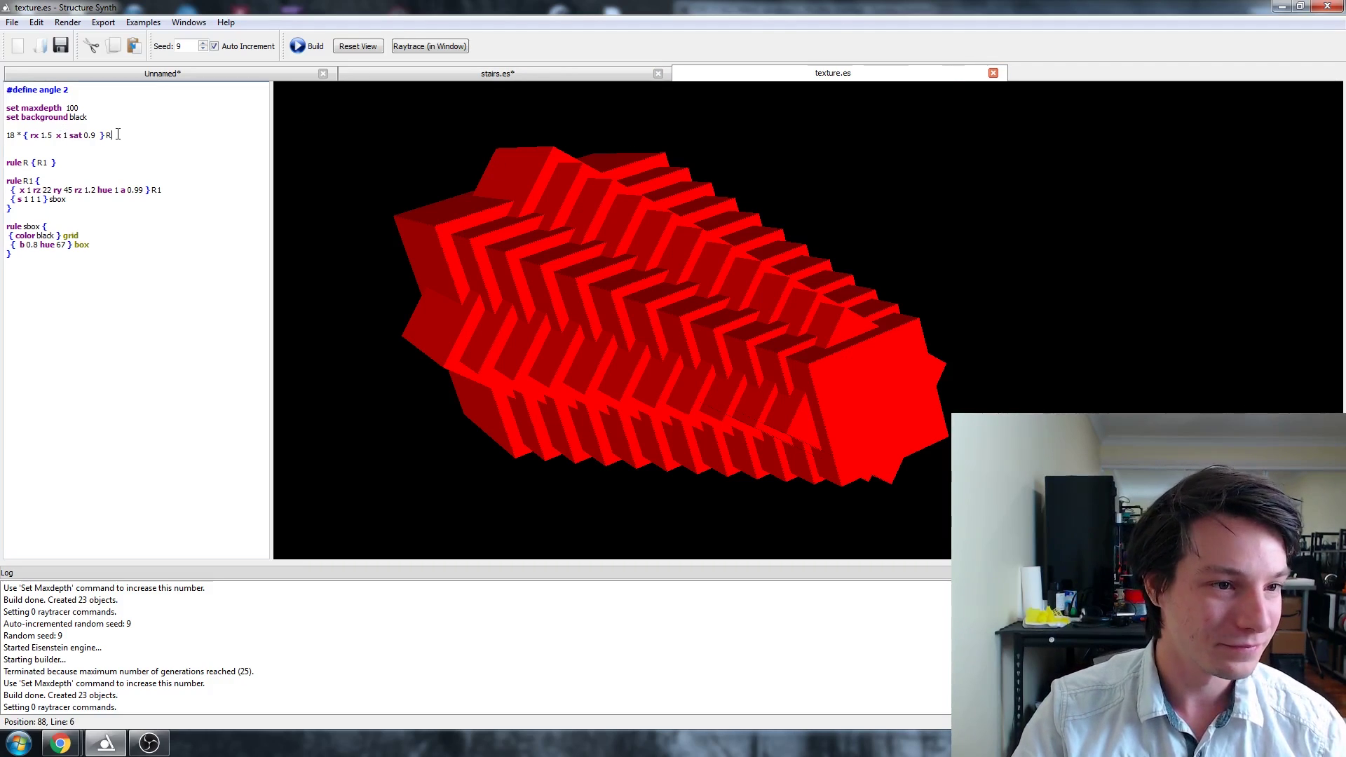
left_click(300, 46)
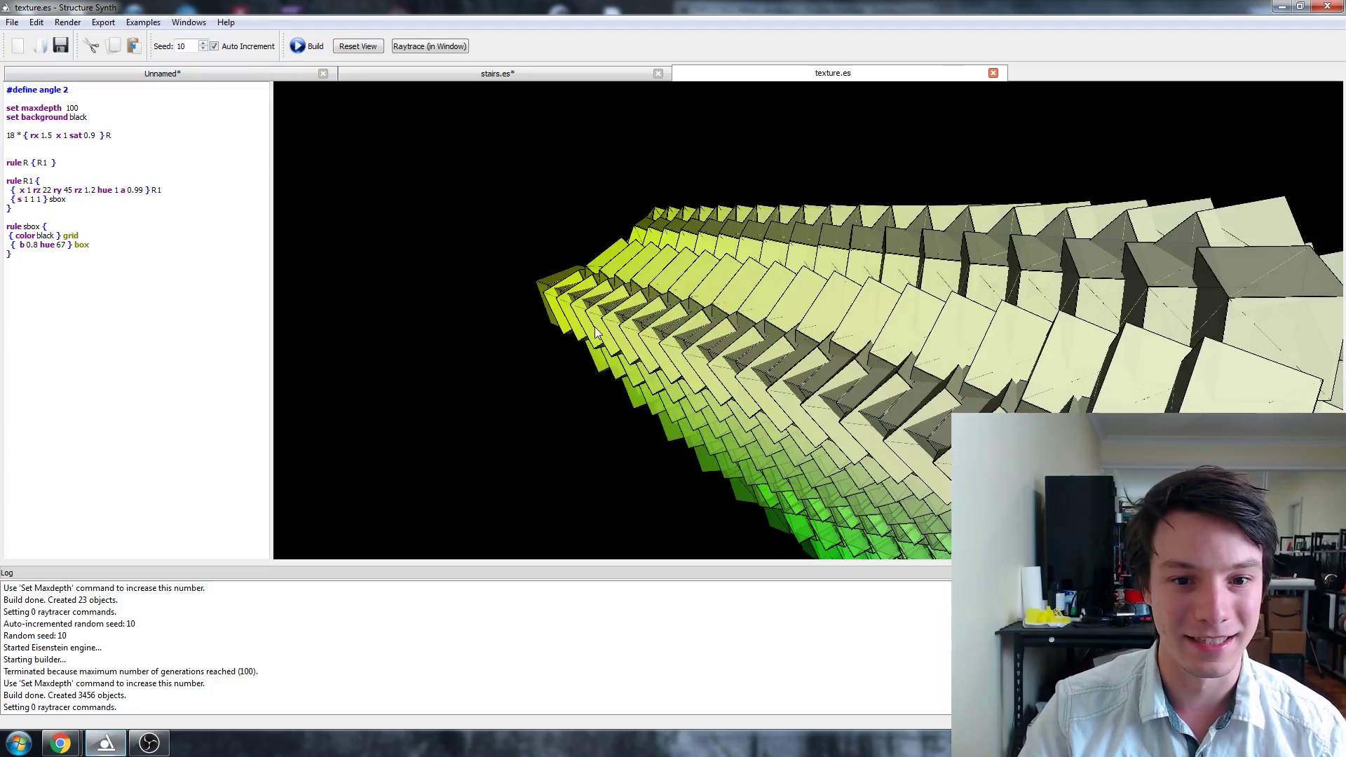
scroll(513, 293, "up", 3)
scroll(550, 274, "down", 3)
scroll(551, 276, "up", 3)
scroll(561, 270, "down", 4)
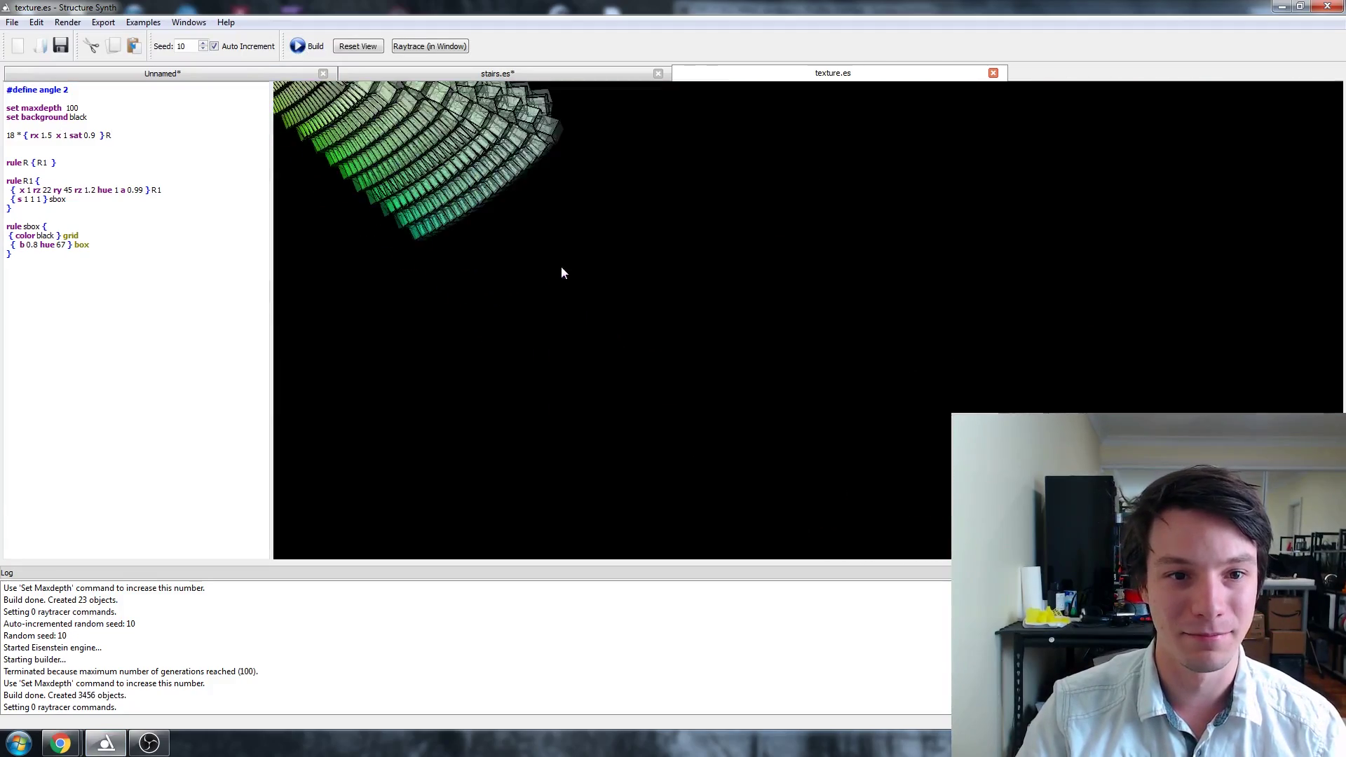
left_click_drag(561, 270, 659, 246)
scroll(592, 226, "up", 3)
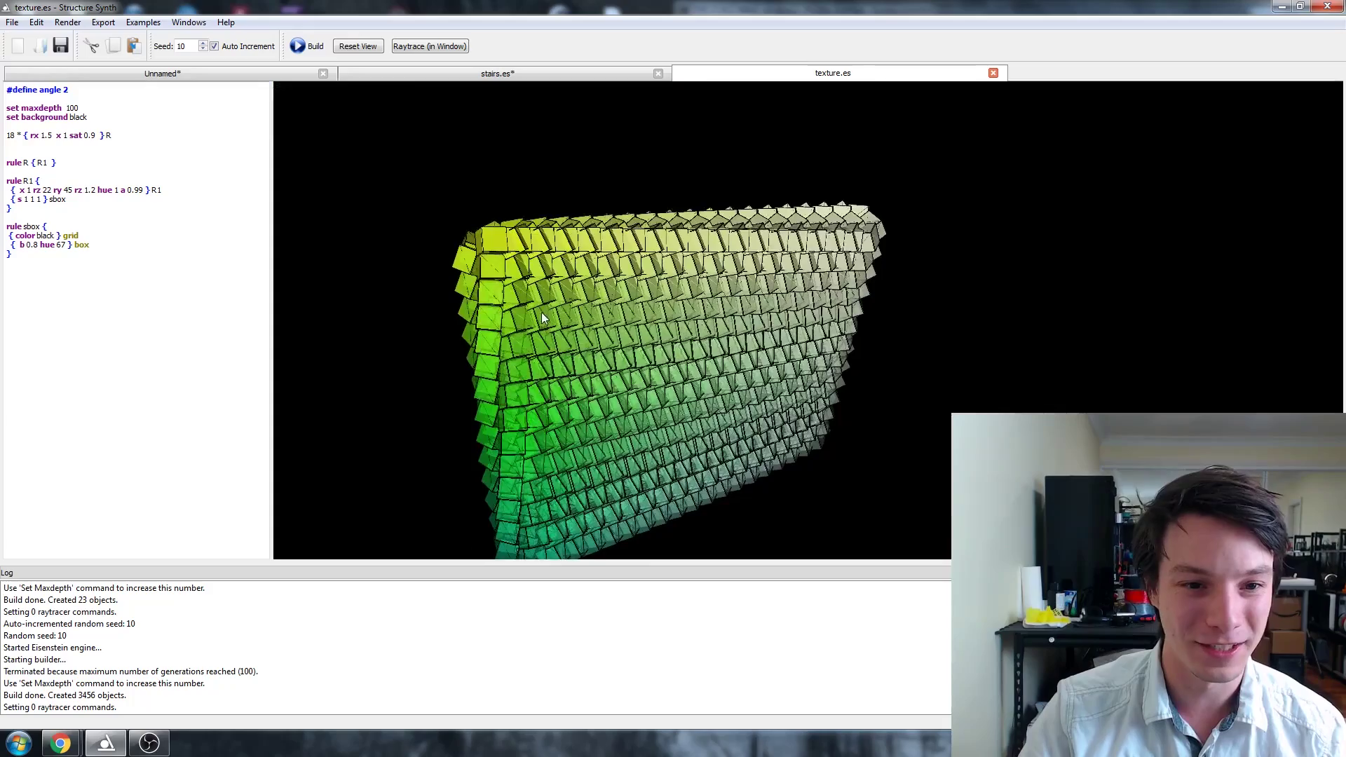
scroll(660, 245, "down", 5)
scroll(620, 235, "up", 6)
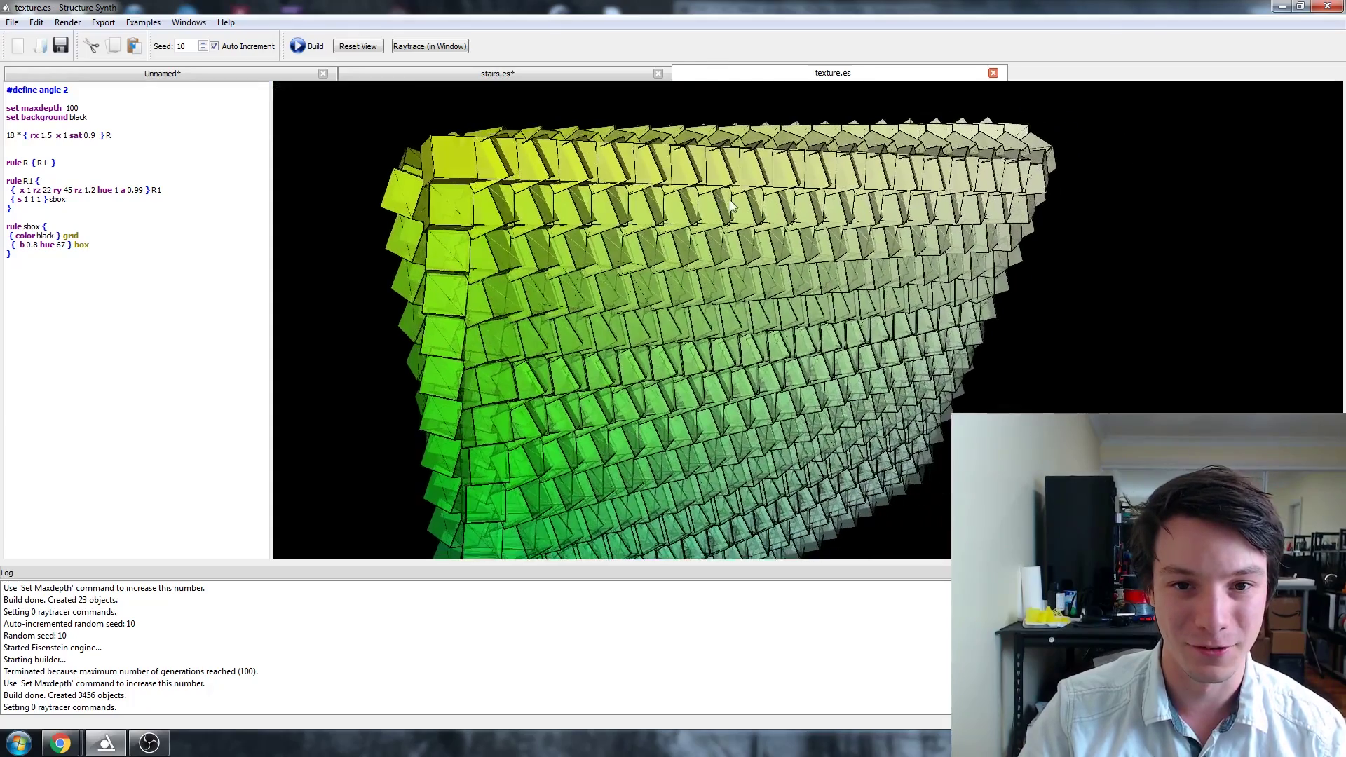
left_click_drag(640, 205, 578, 286)
scroll(585, 226, "down", 2)
Place the edit point on the rz 22 value in the R1 rule
left_click(78, 181)
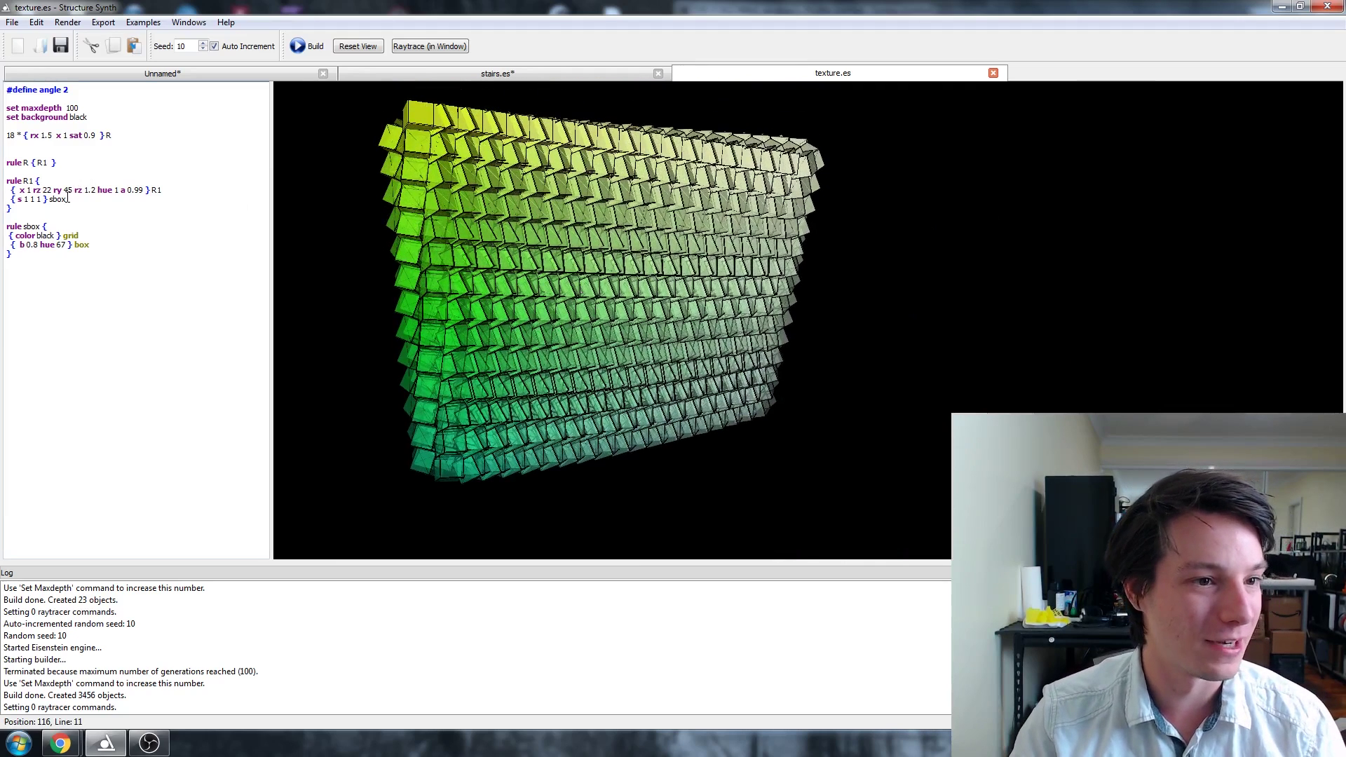
left_click(62, 189)
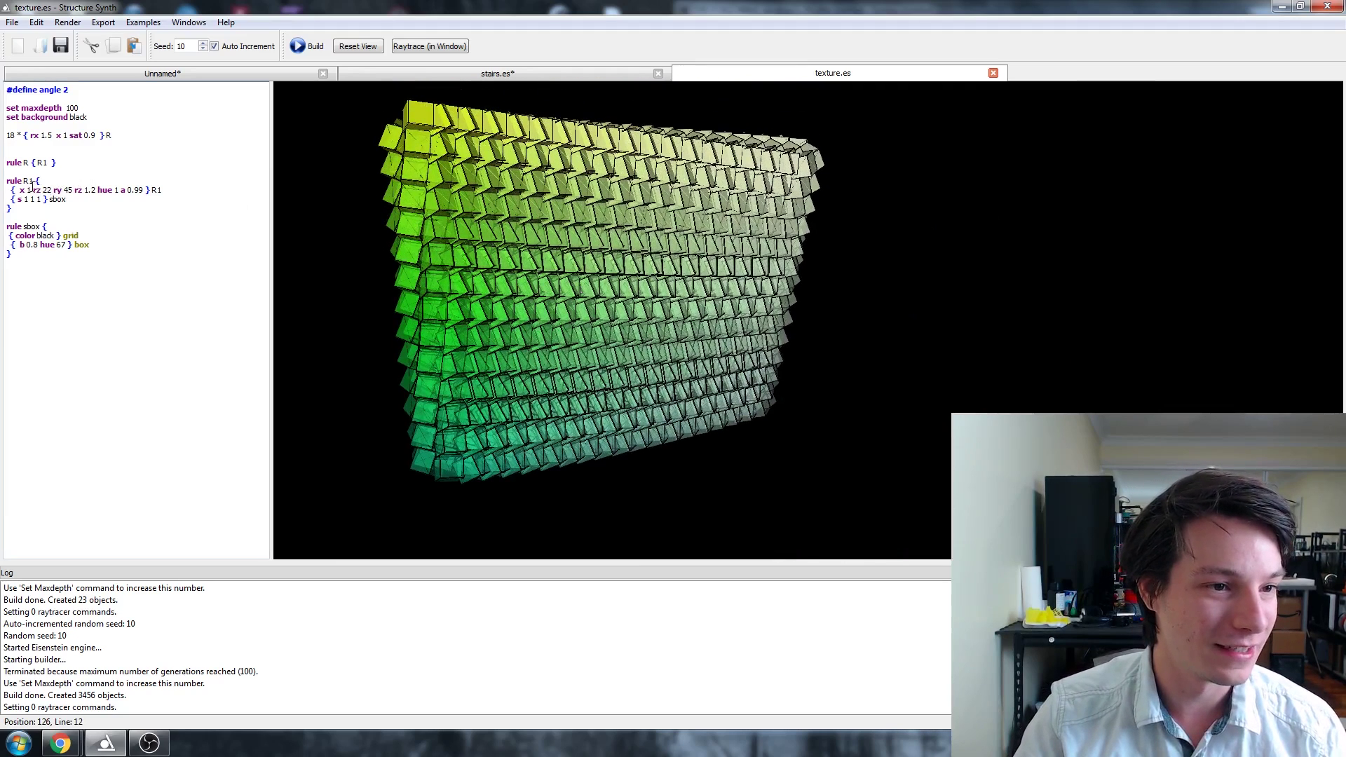
left_click(46, 191)
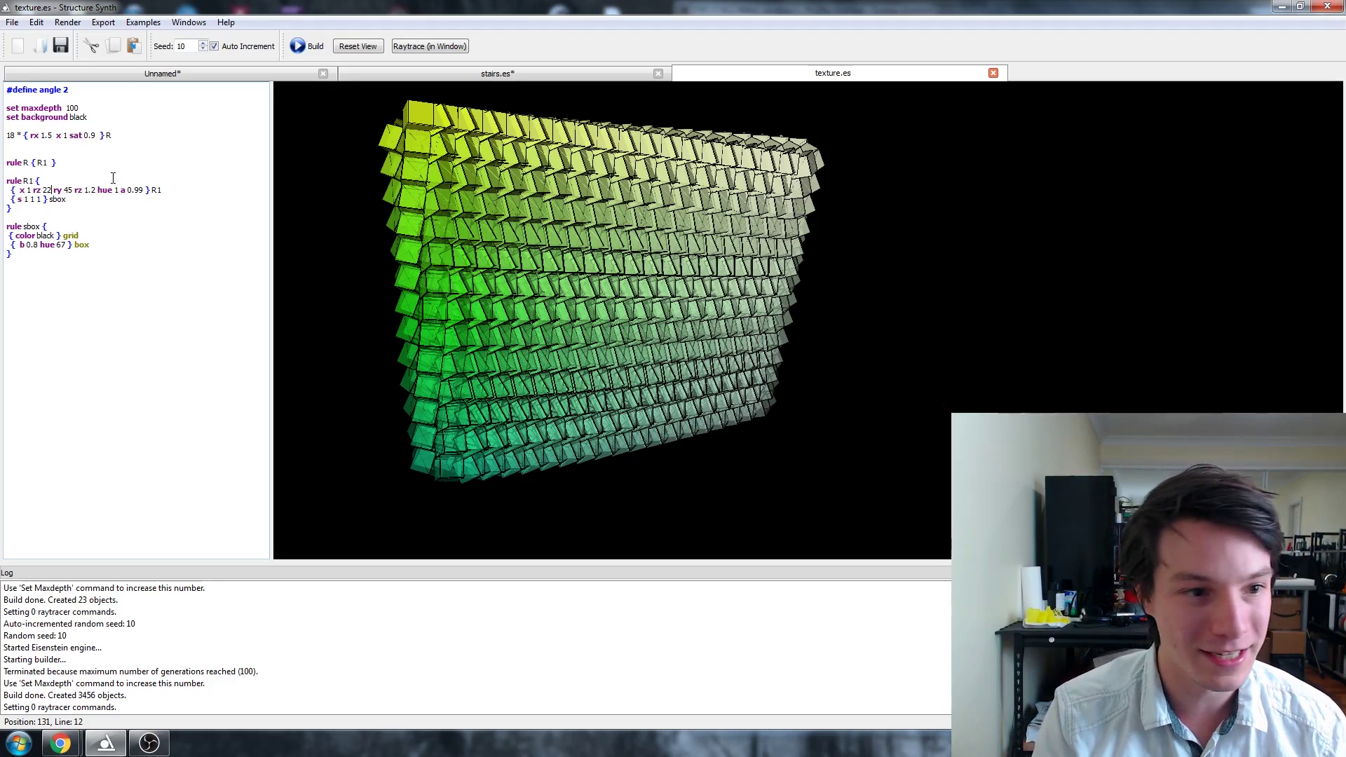
Change R1's rz angle from 22 to 15 and rebuild the lattice
key("BackSpace")
key("BackSpace")
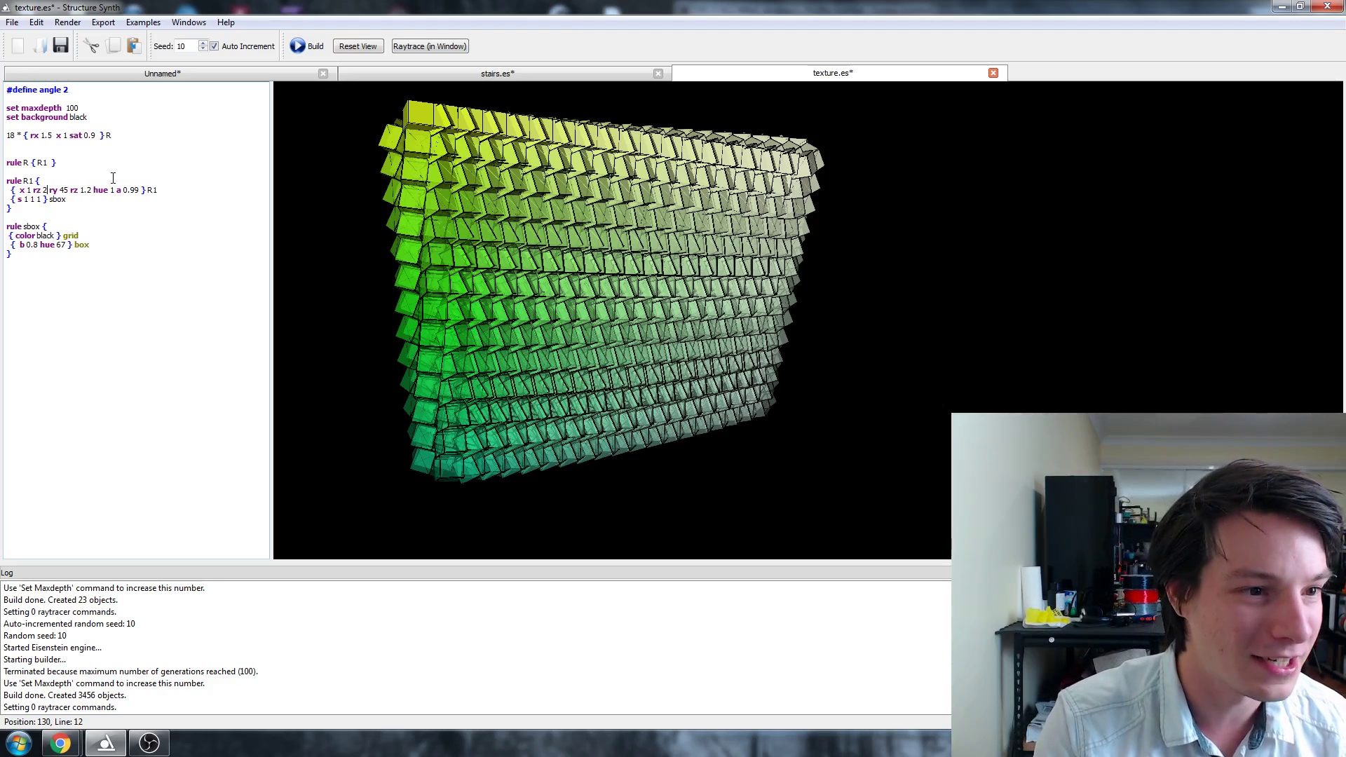
type("12")
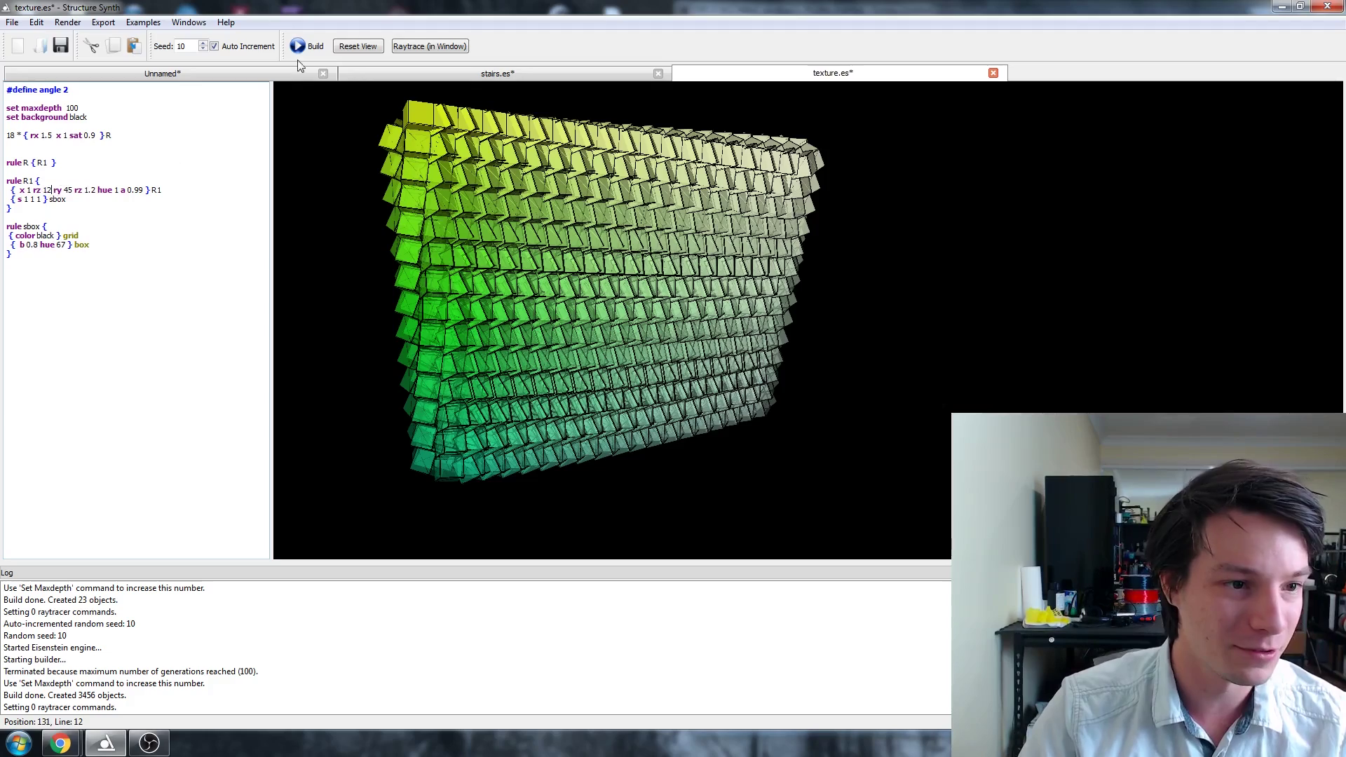
key("BackSpace")
type("5")
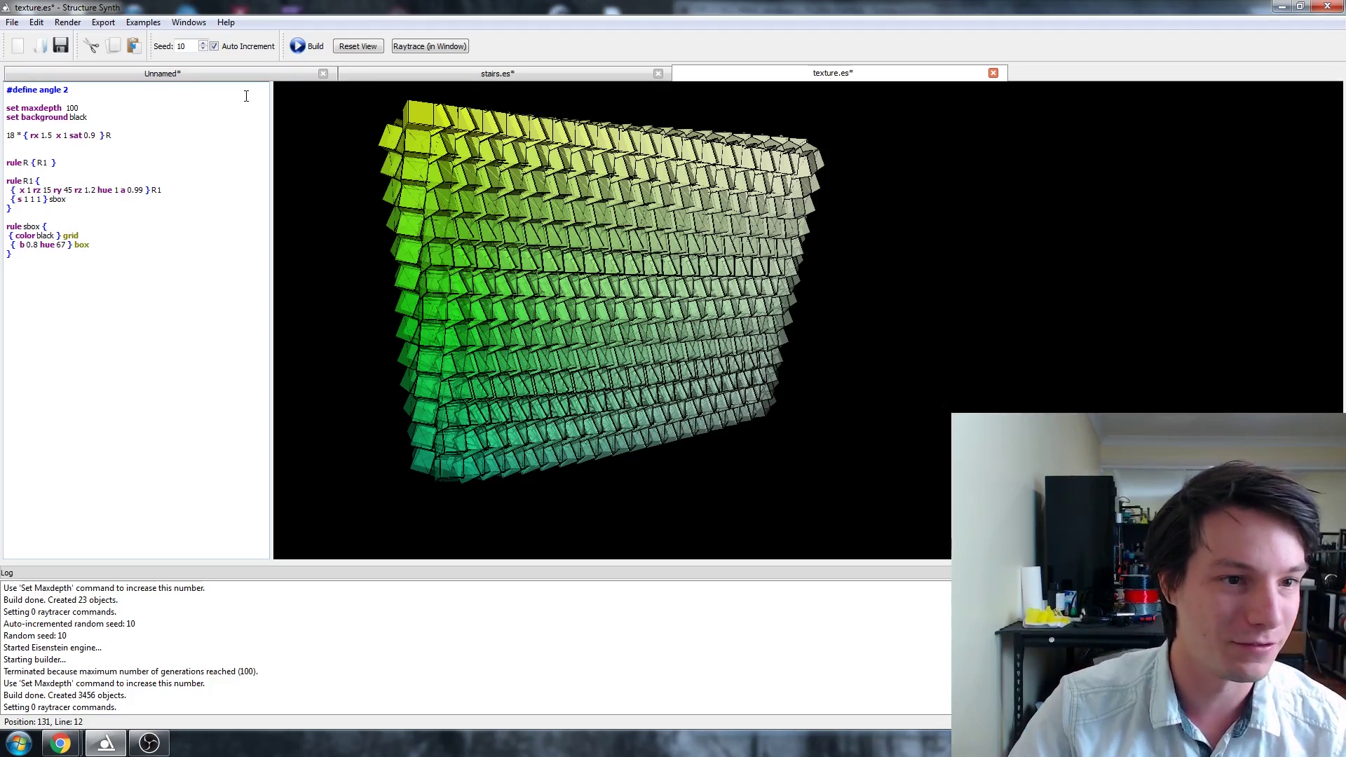
left_click(298, 47)
left_click_drag(337, 98, 474, 242)
left_click_drag(684, 209, 633, 186)
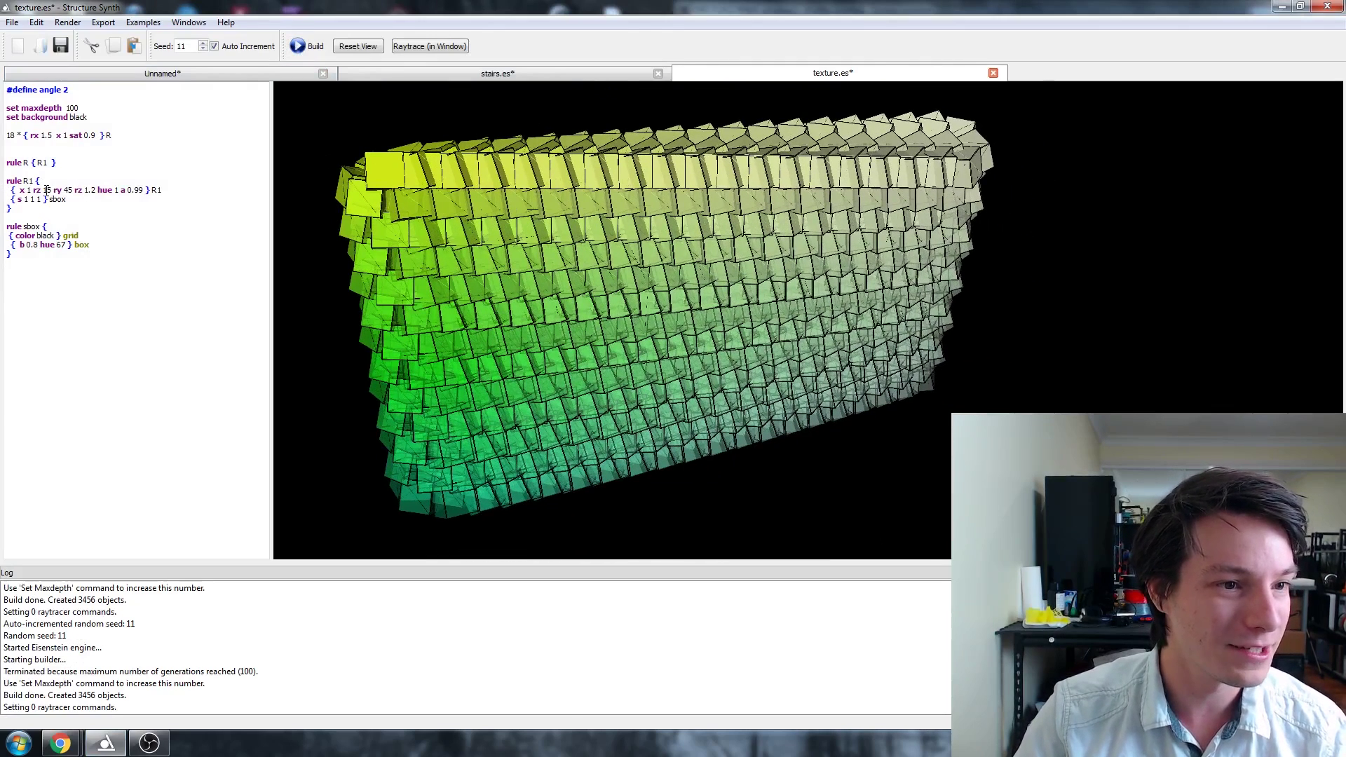
Replace the starting rx 1.5 with rx 3 and rebuild into a curving wave
left_click(43, 135)
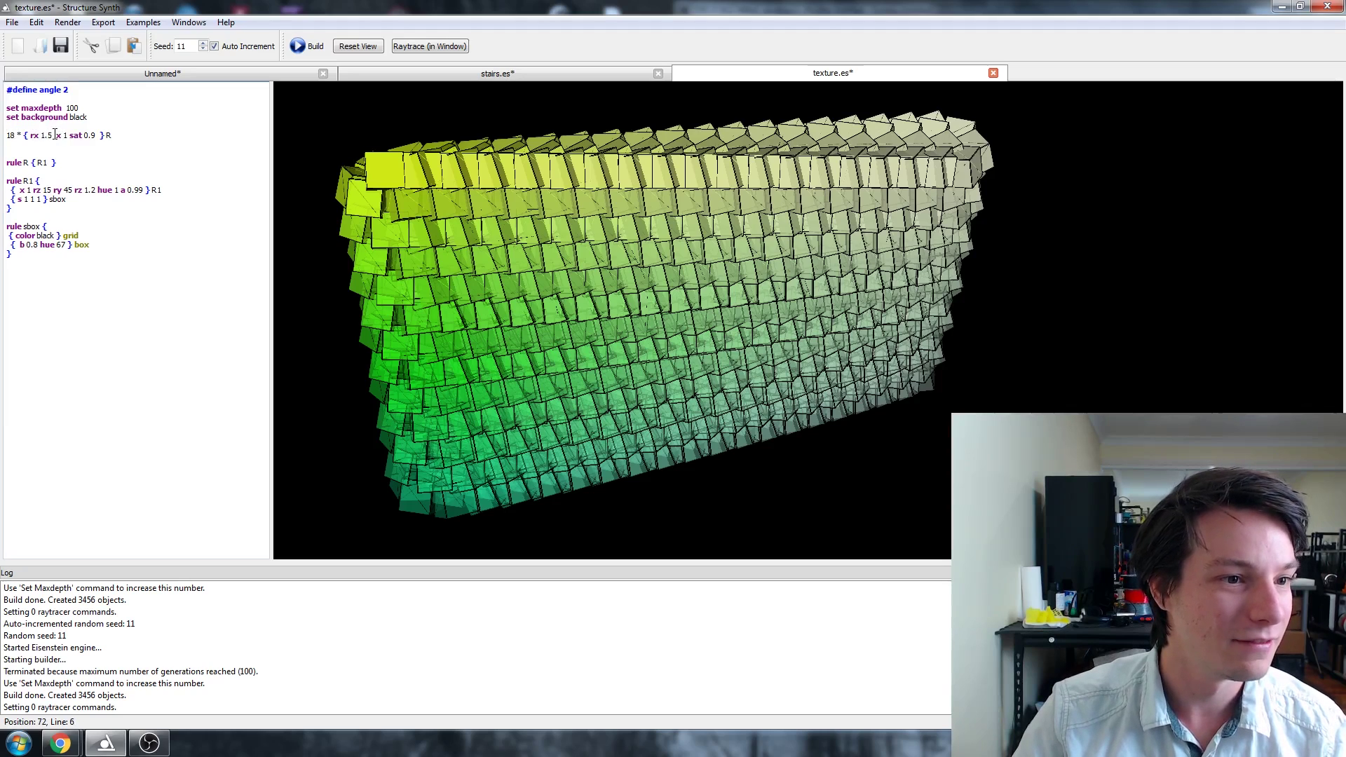
left_click_drag(55, 135, 45, 134)
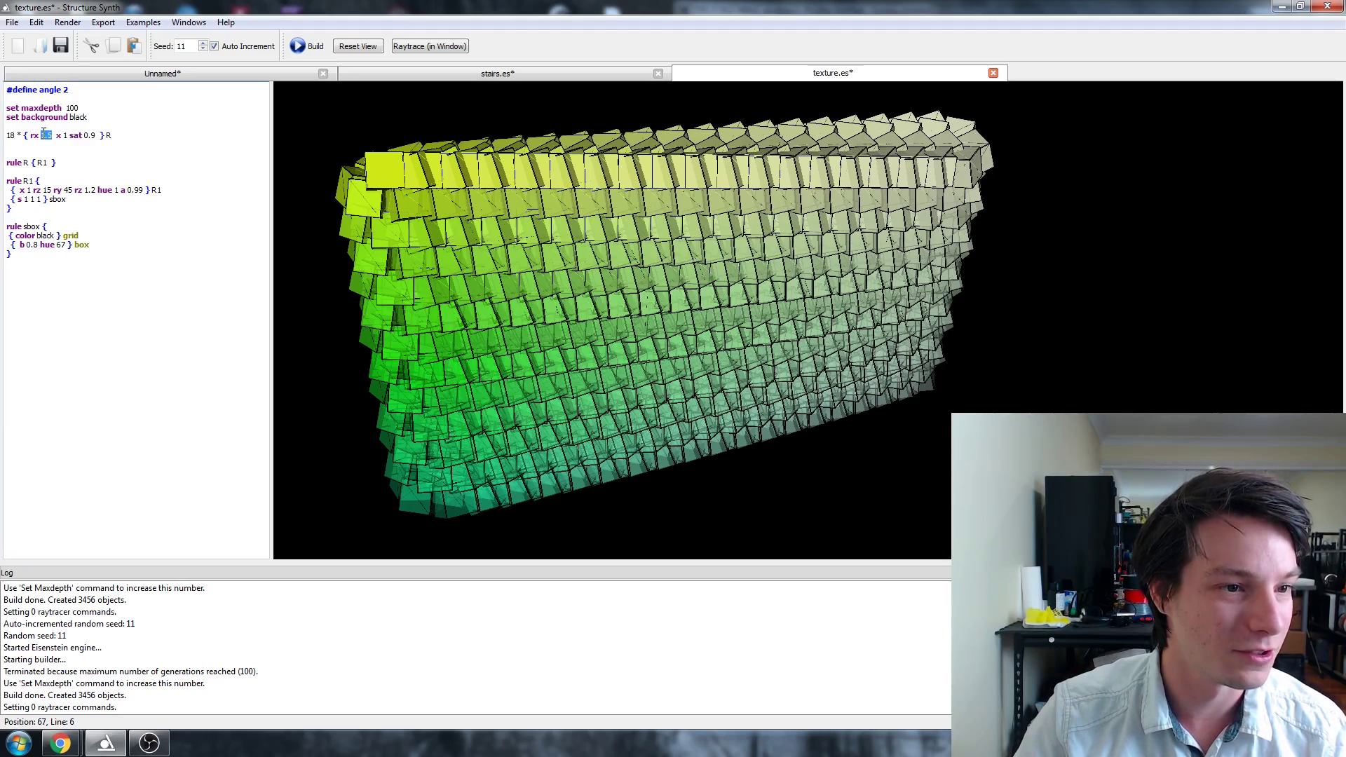
type("3")
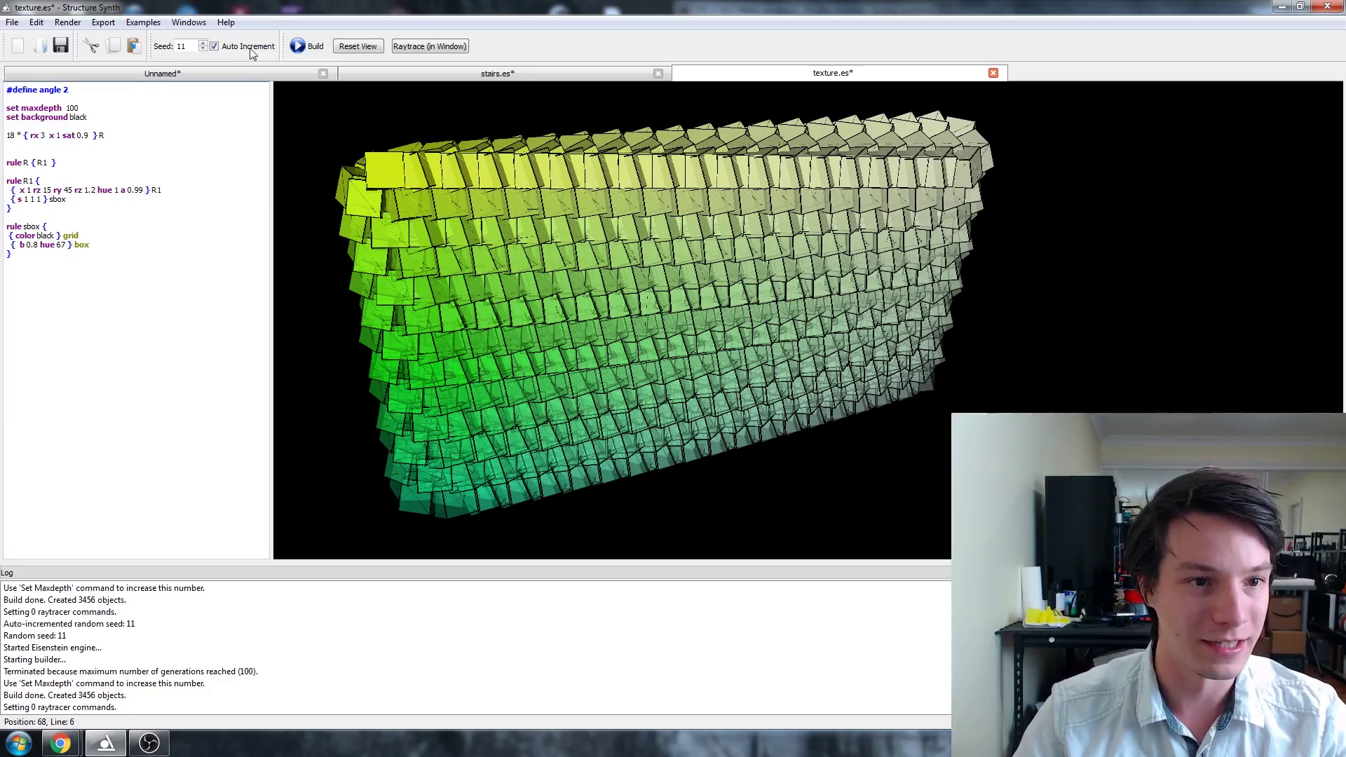
left_click(312, 51)
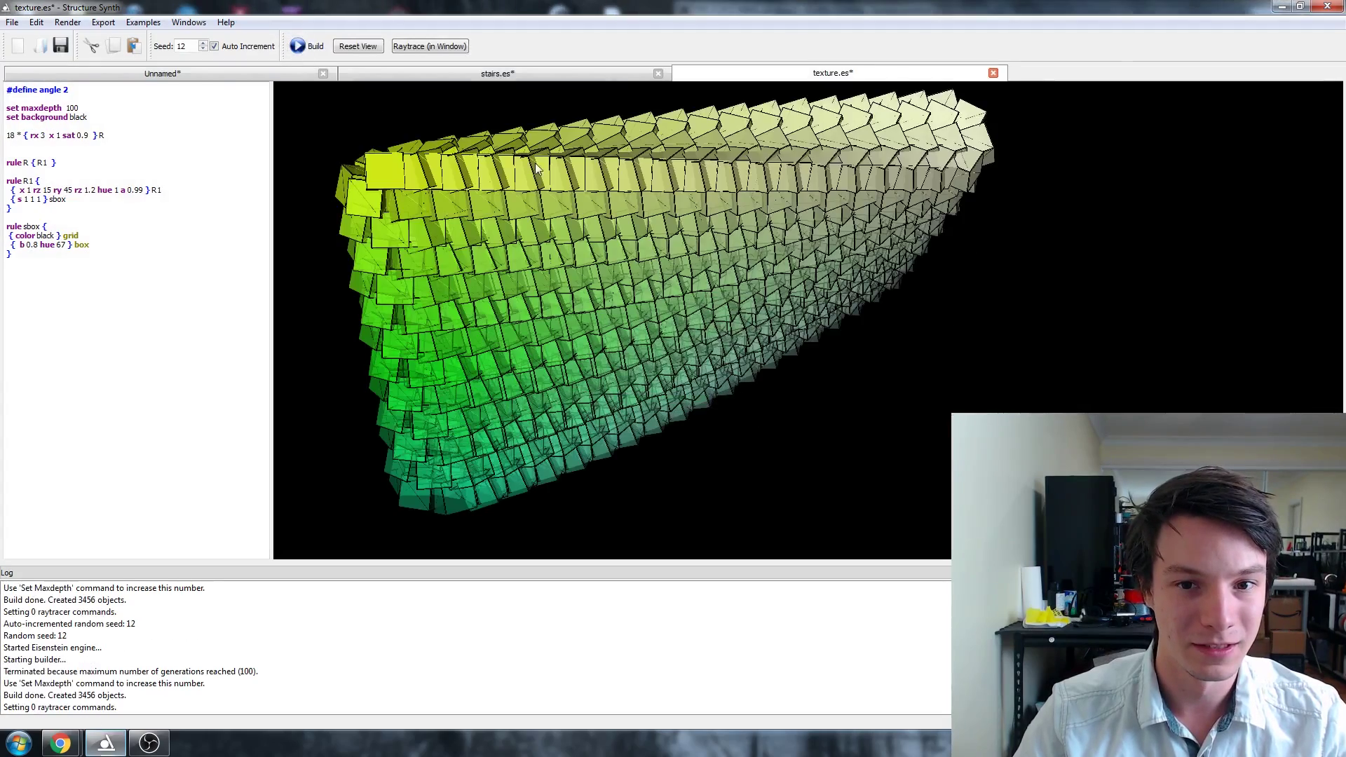
left_click_drag(519, 268, 469, 371)
scroll(470, 370, "down", 10)
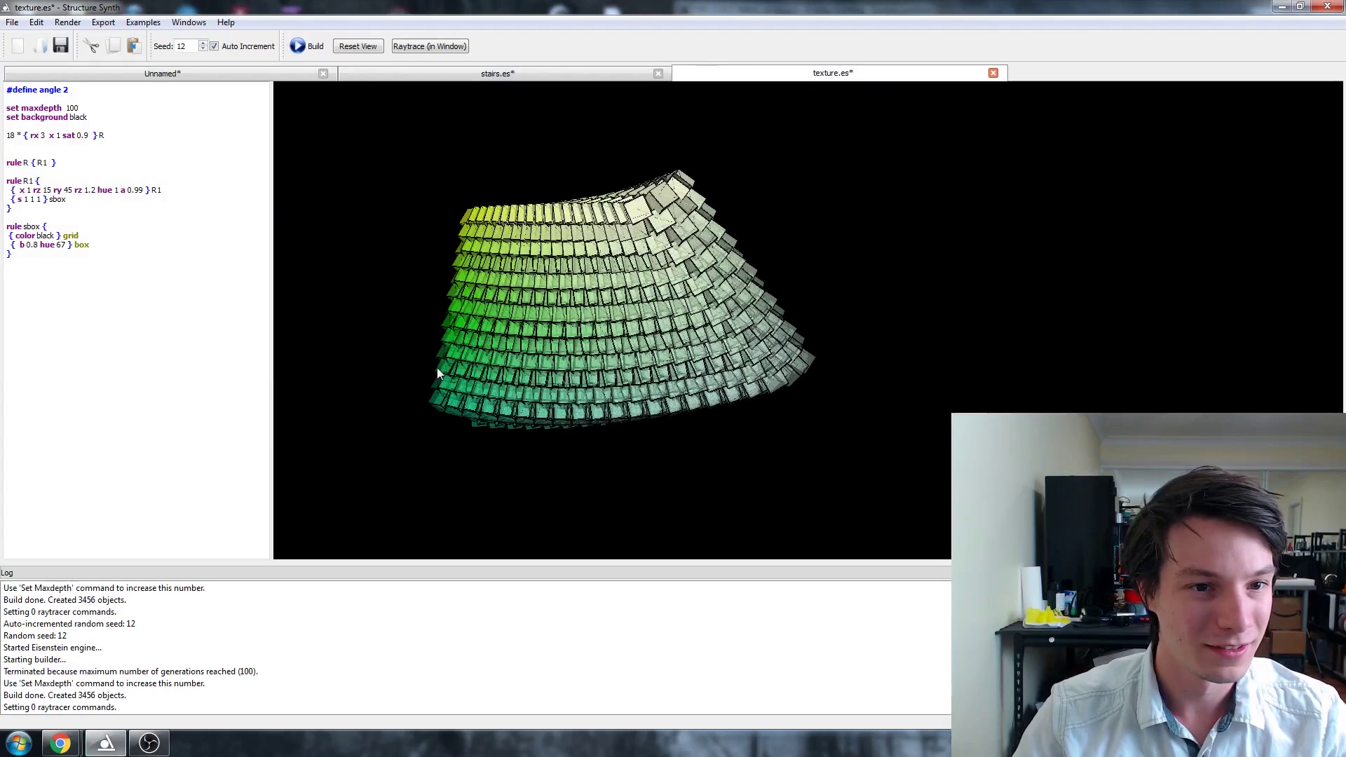
Set the starting rotation to rx 15, rebuild, and orbit the arching green-to-yellow cube wave
left_click(44, 135)
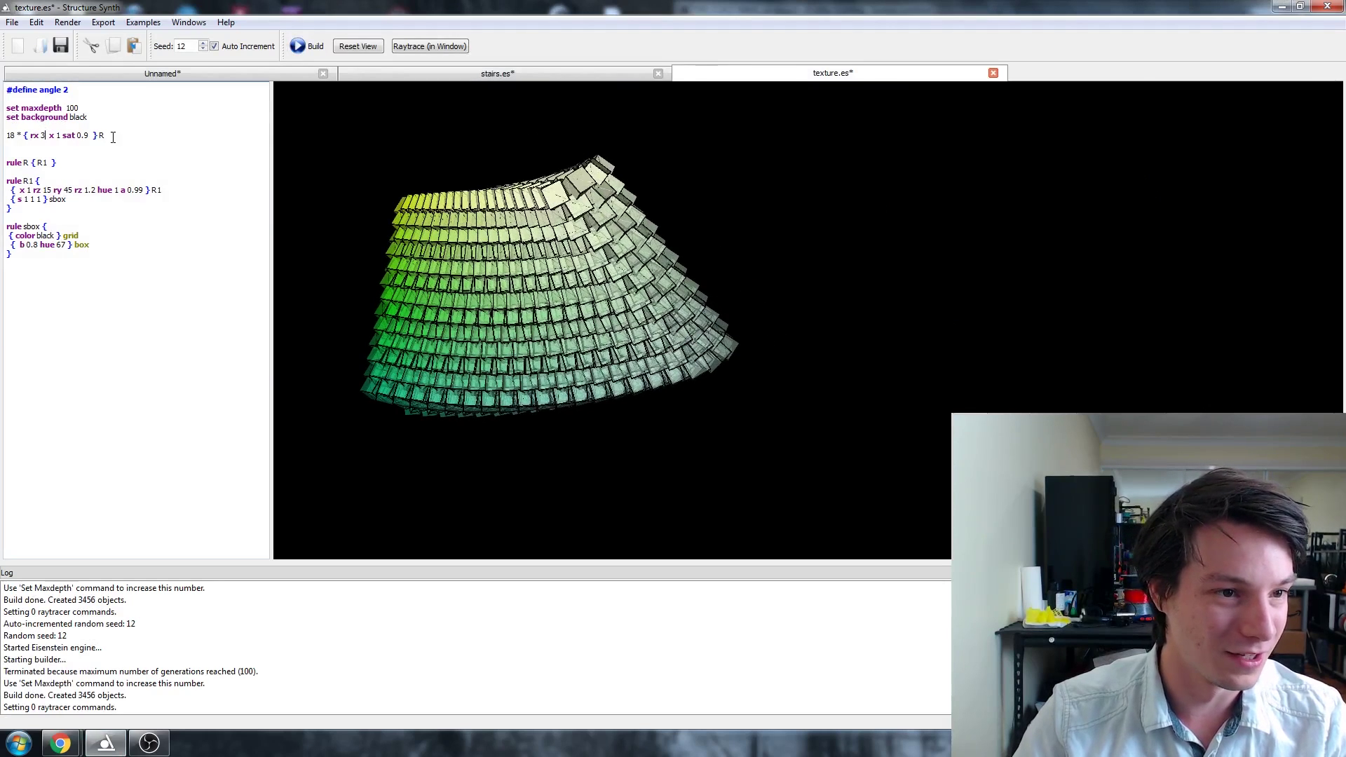
key("BackSpace")
type("15")
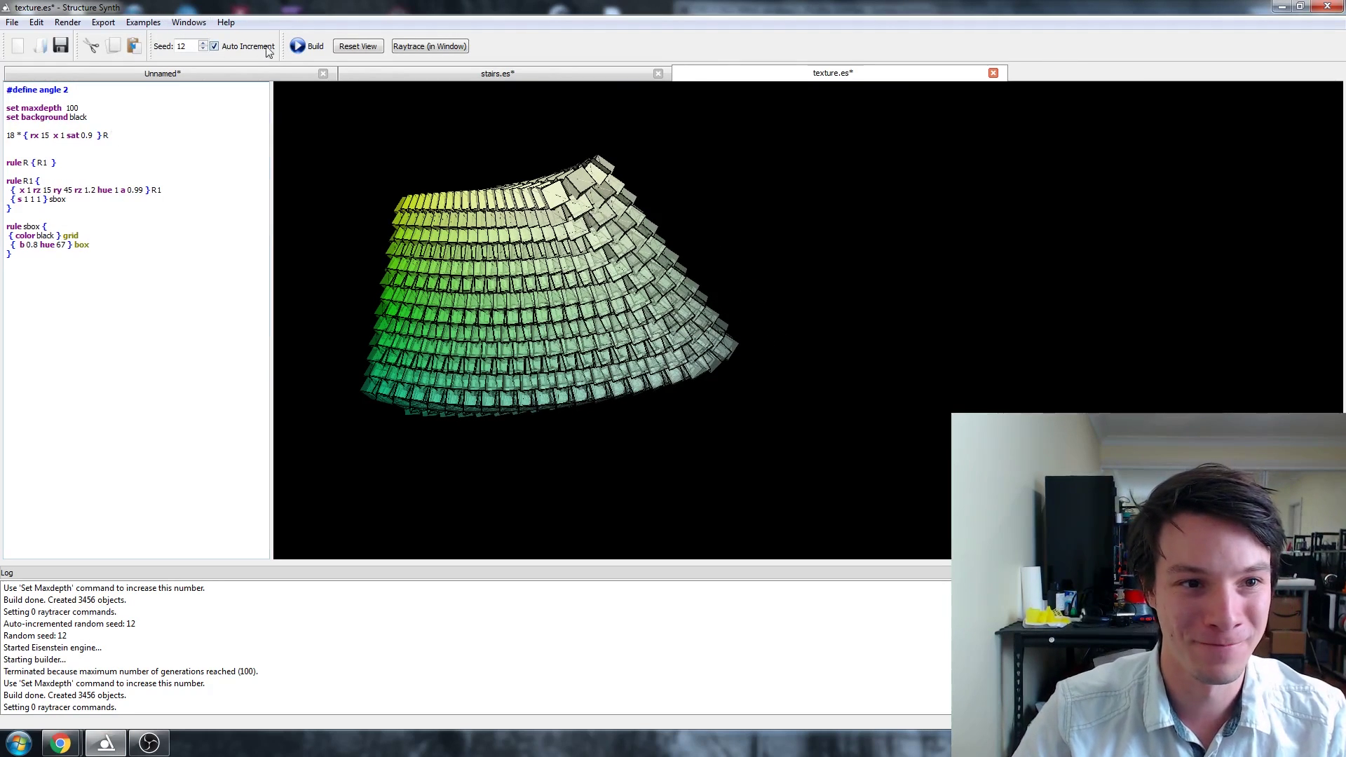
left_click(309, 46)
left_click_drag(505, 210, 558, 257)
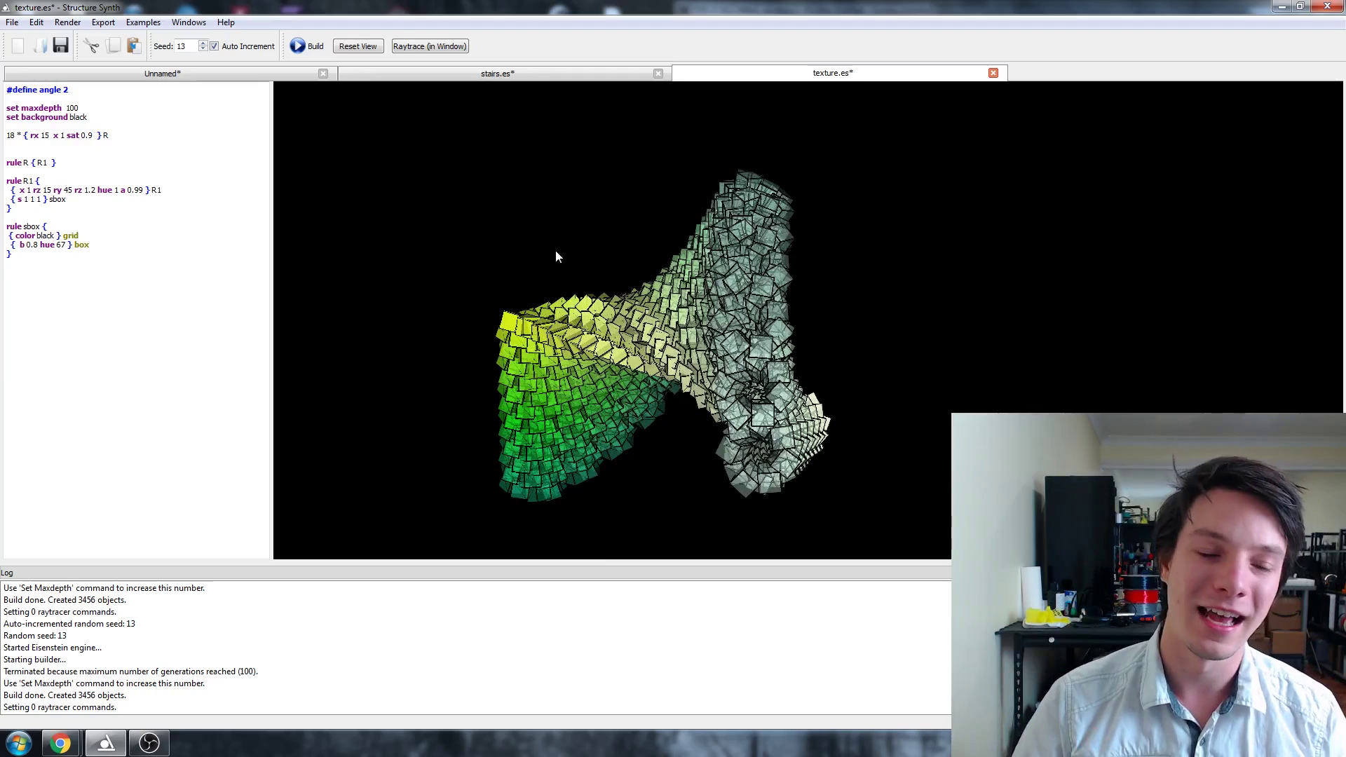
left_click_drag(558, 256, 772, 280)
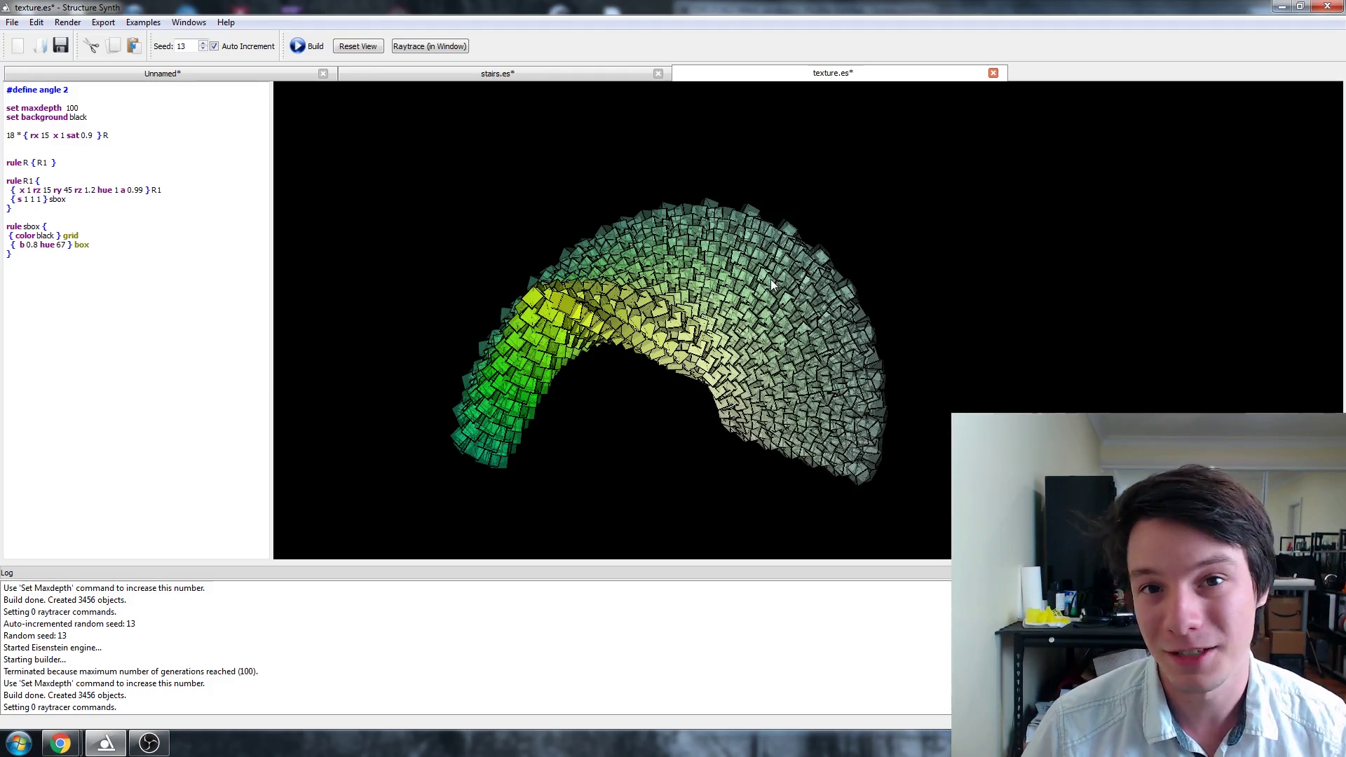
left_click_drag(772, 279, 638, 250)
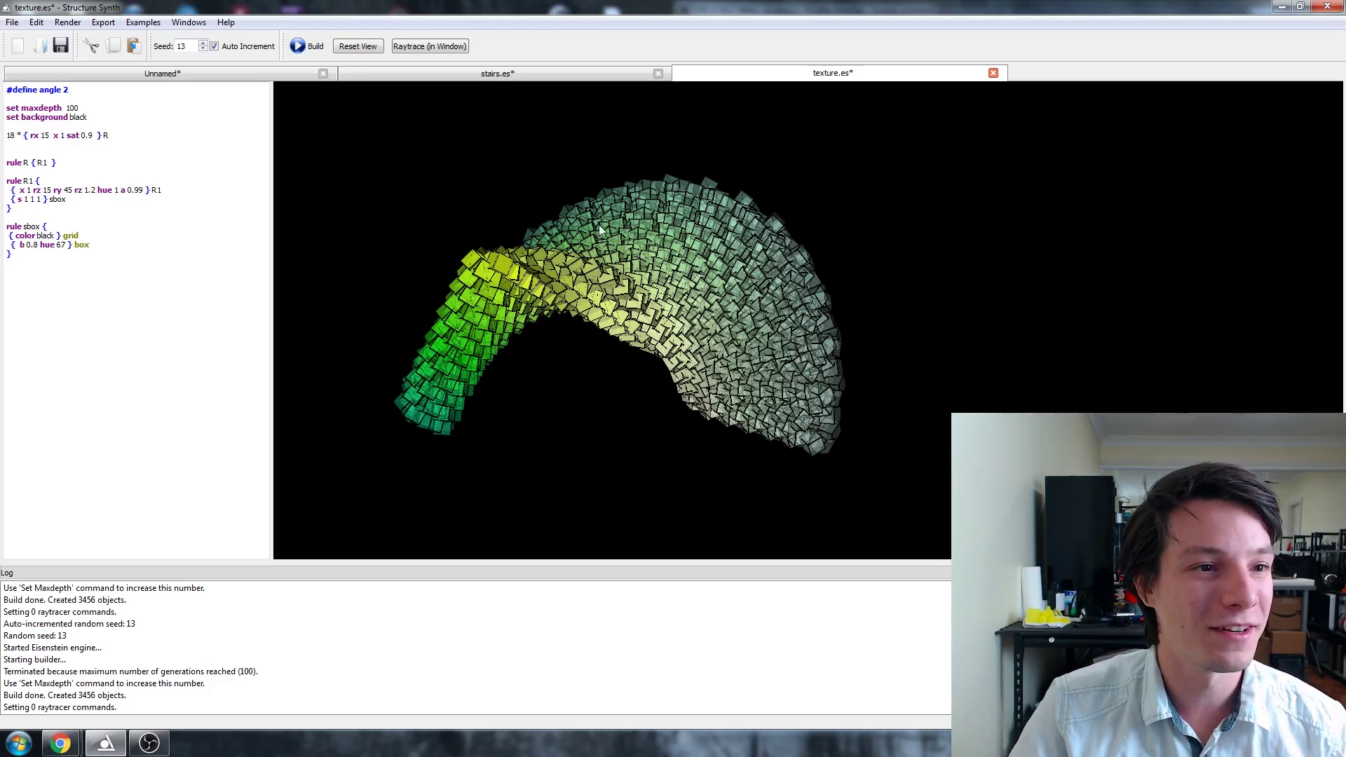
Export the structure as an OBJ named wave.obj into the Footage March 2017/Structure Synth folder
left_click(103, 23)
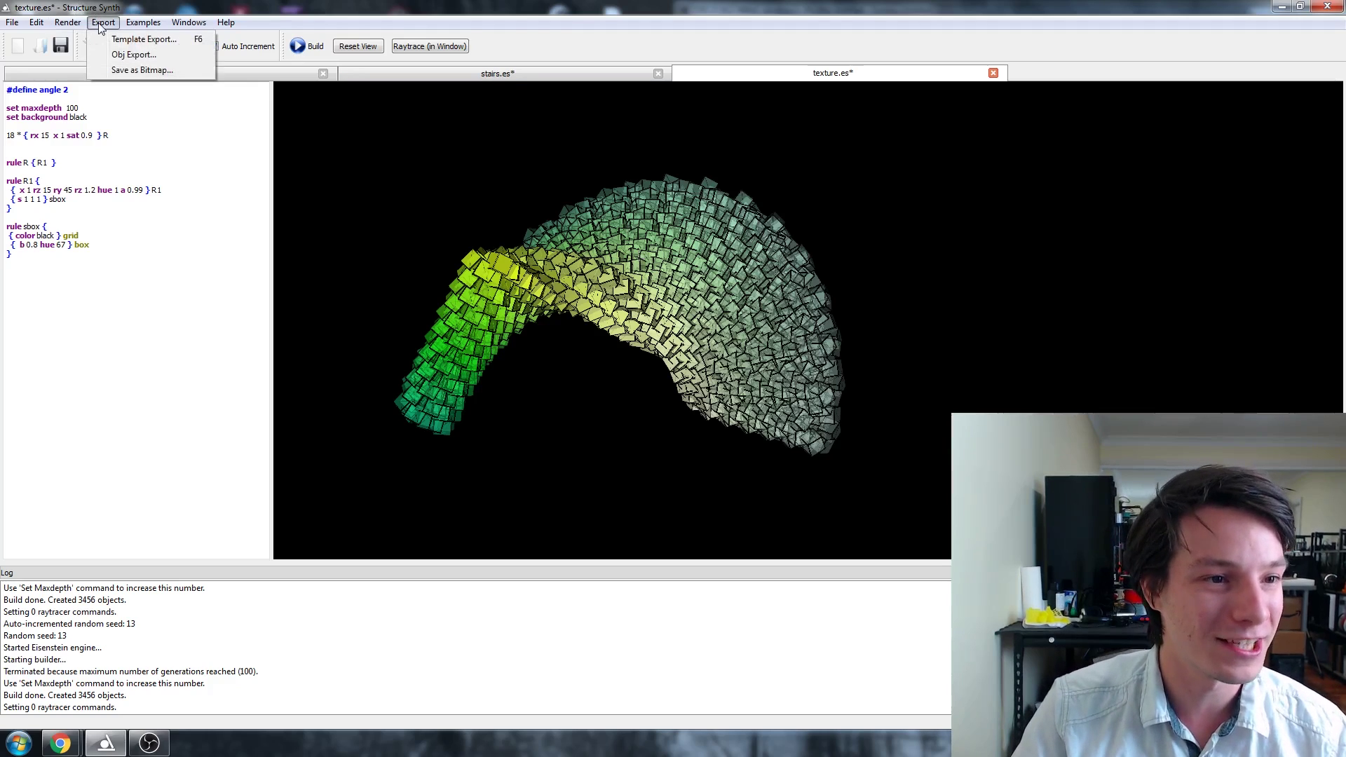
left_click(129, 55)
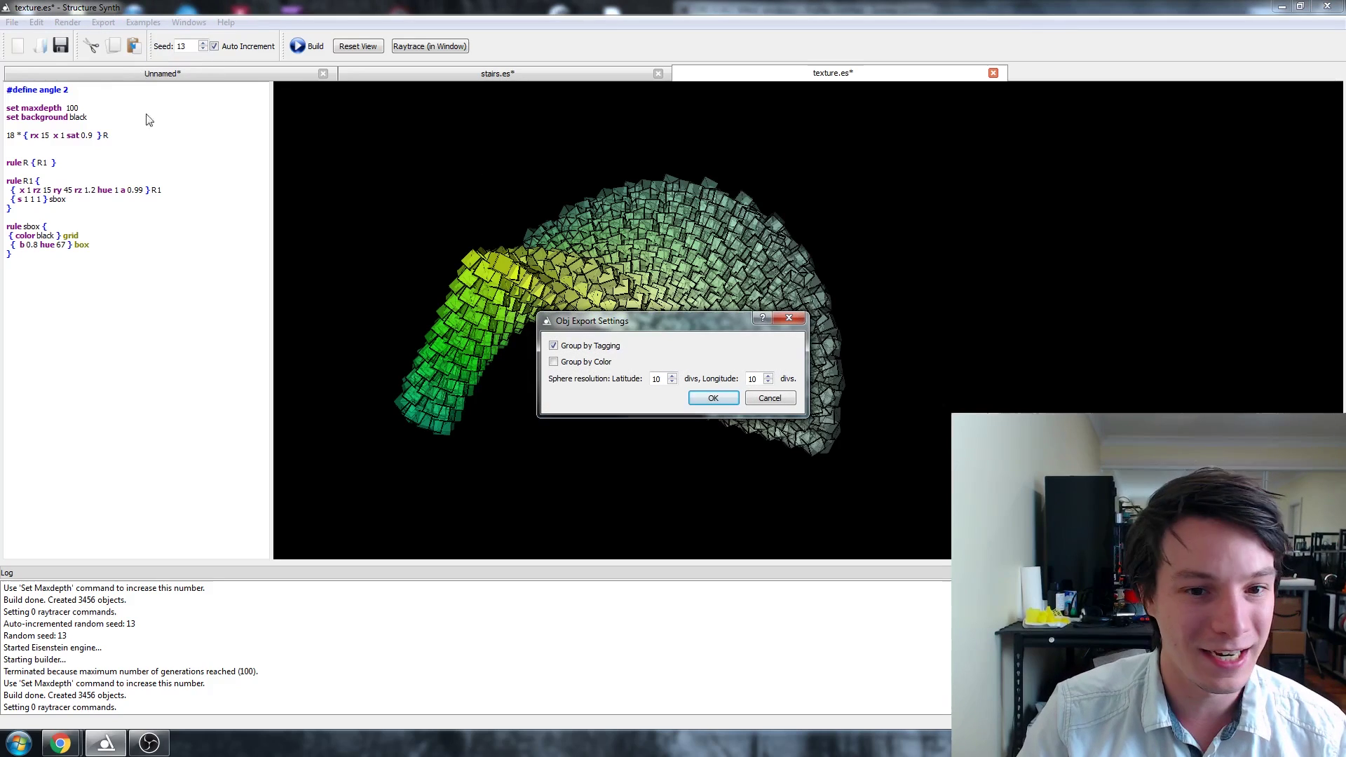
left_click(713, 398)
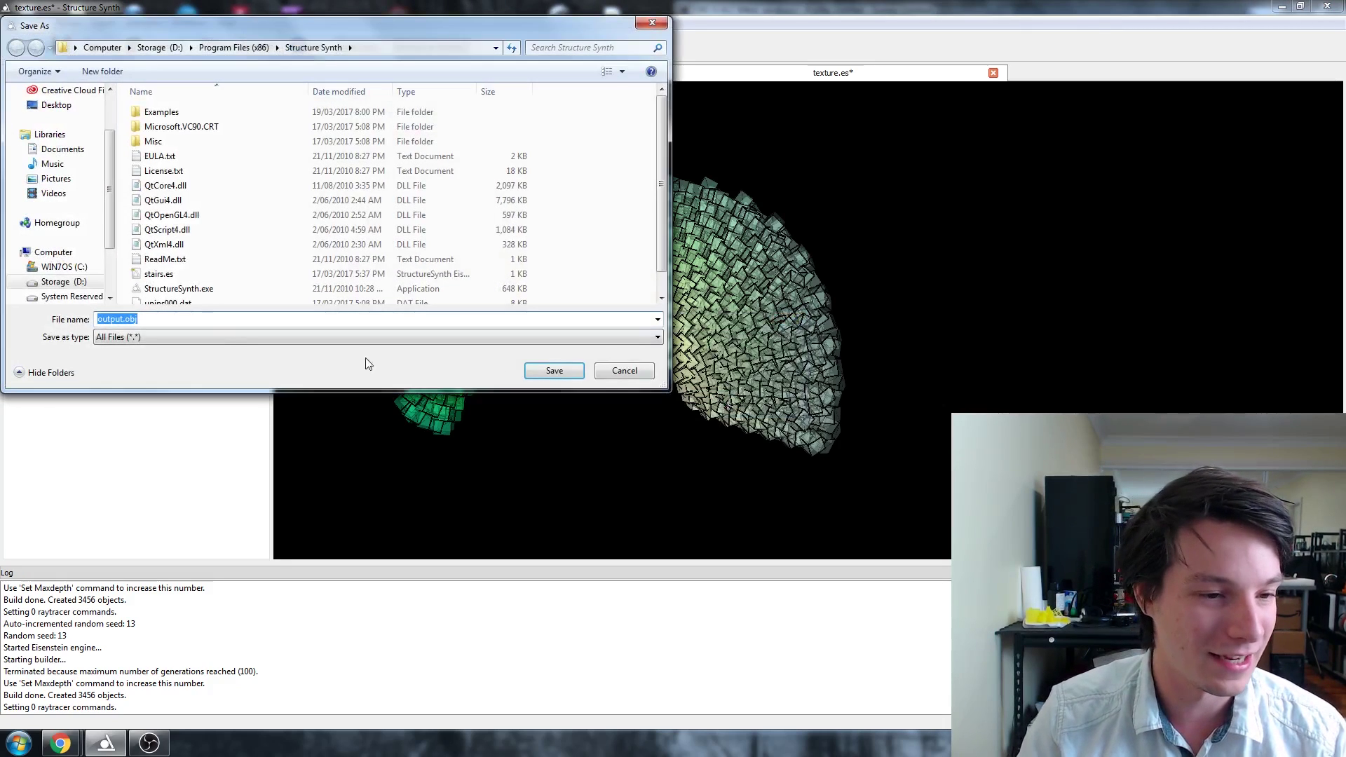
left_click(70, 296)
scroll(70, 242, "down", 2)
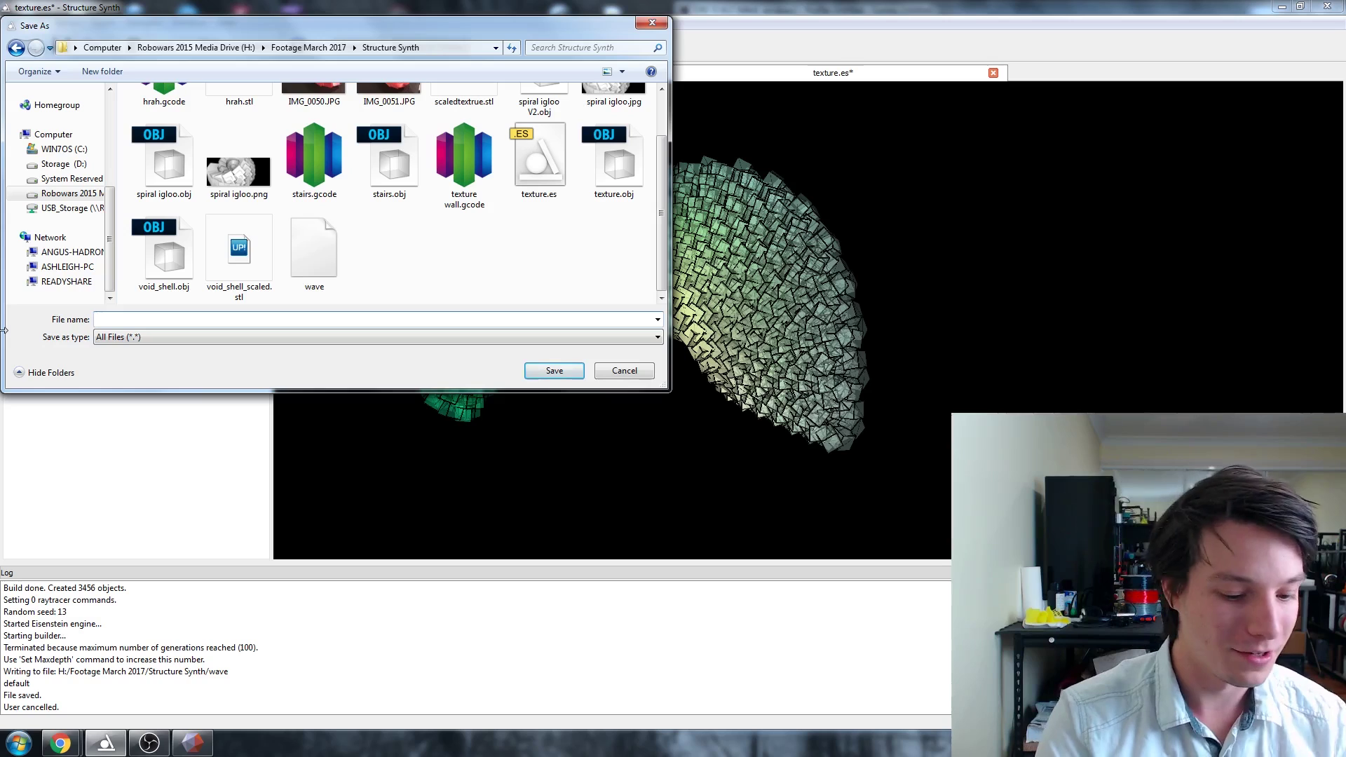
type("wave")
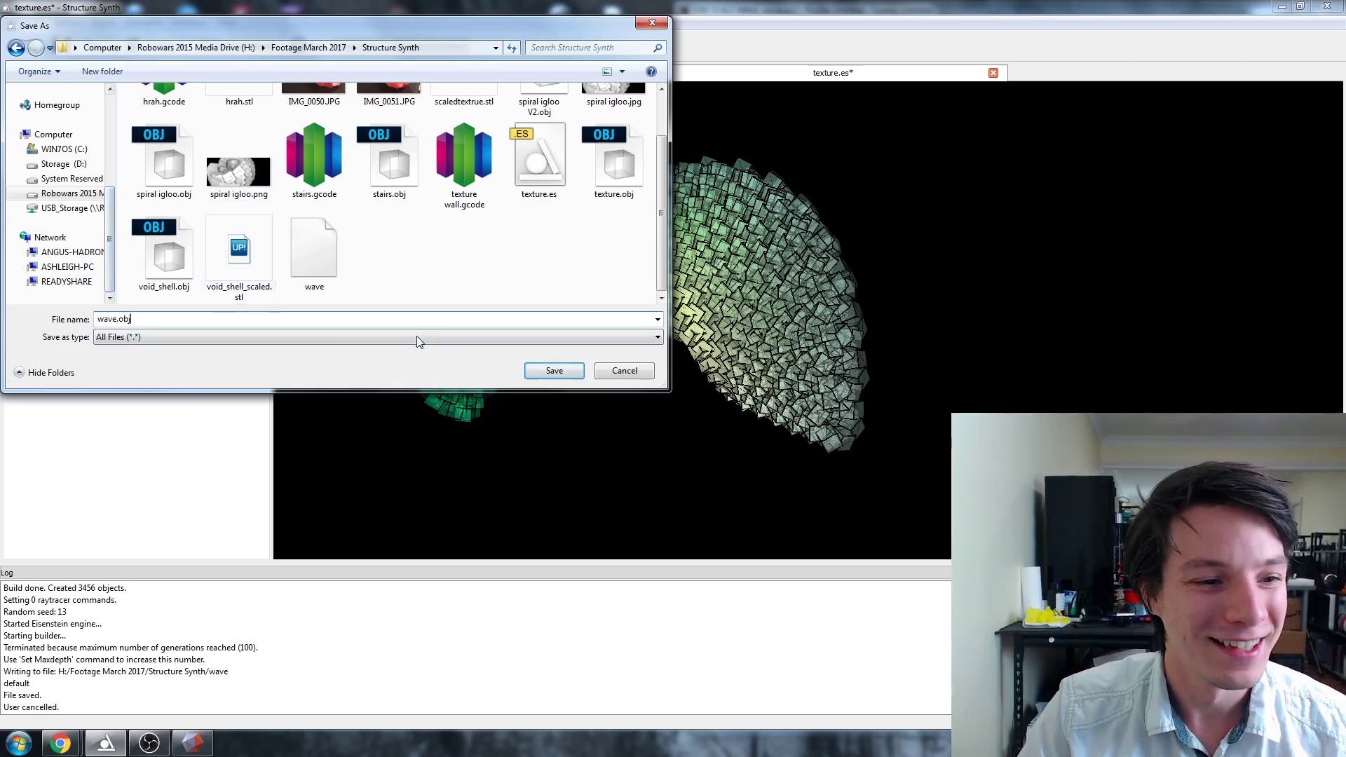
left_click(554, 369)
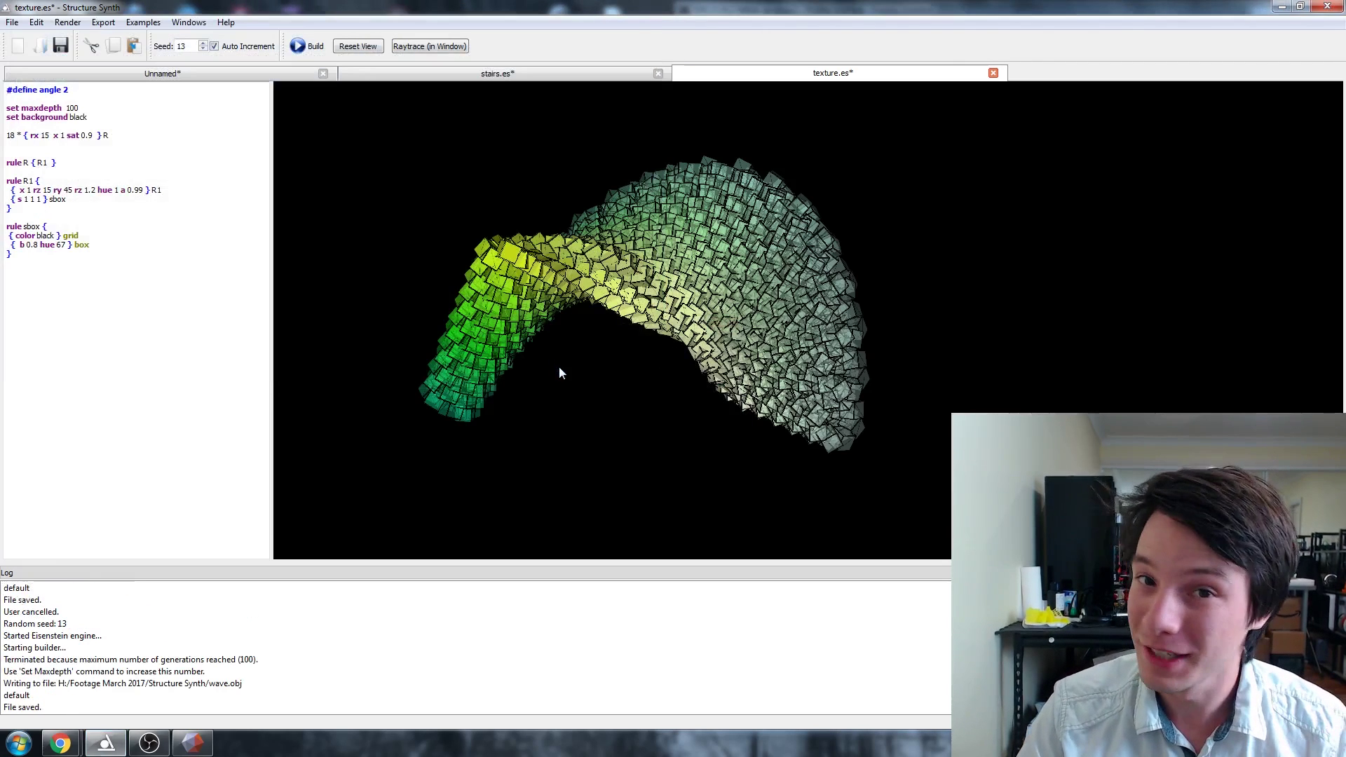
Import wave.obj into Meshmixer and orbit around the yellow twisted wave on the bed
left_click(191, 746)
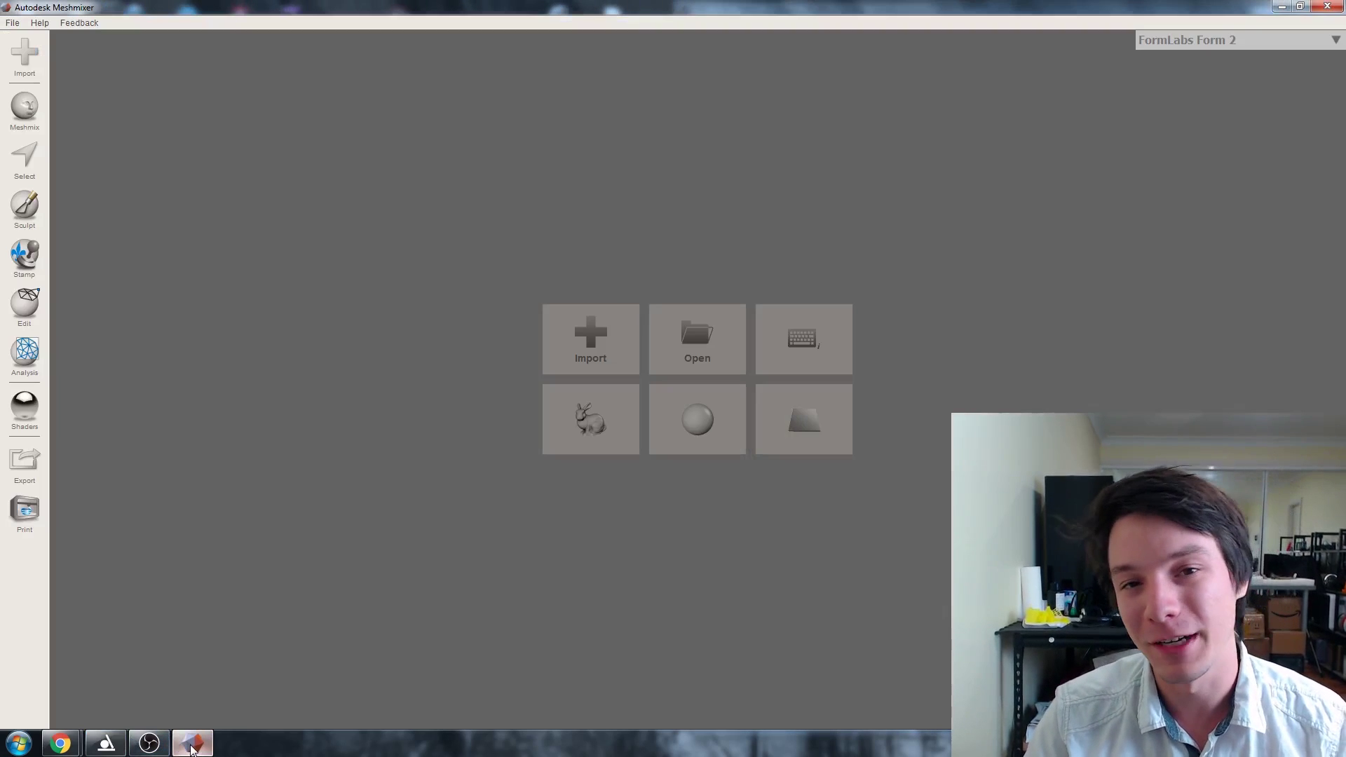
left_click(612, 356)
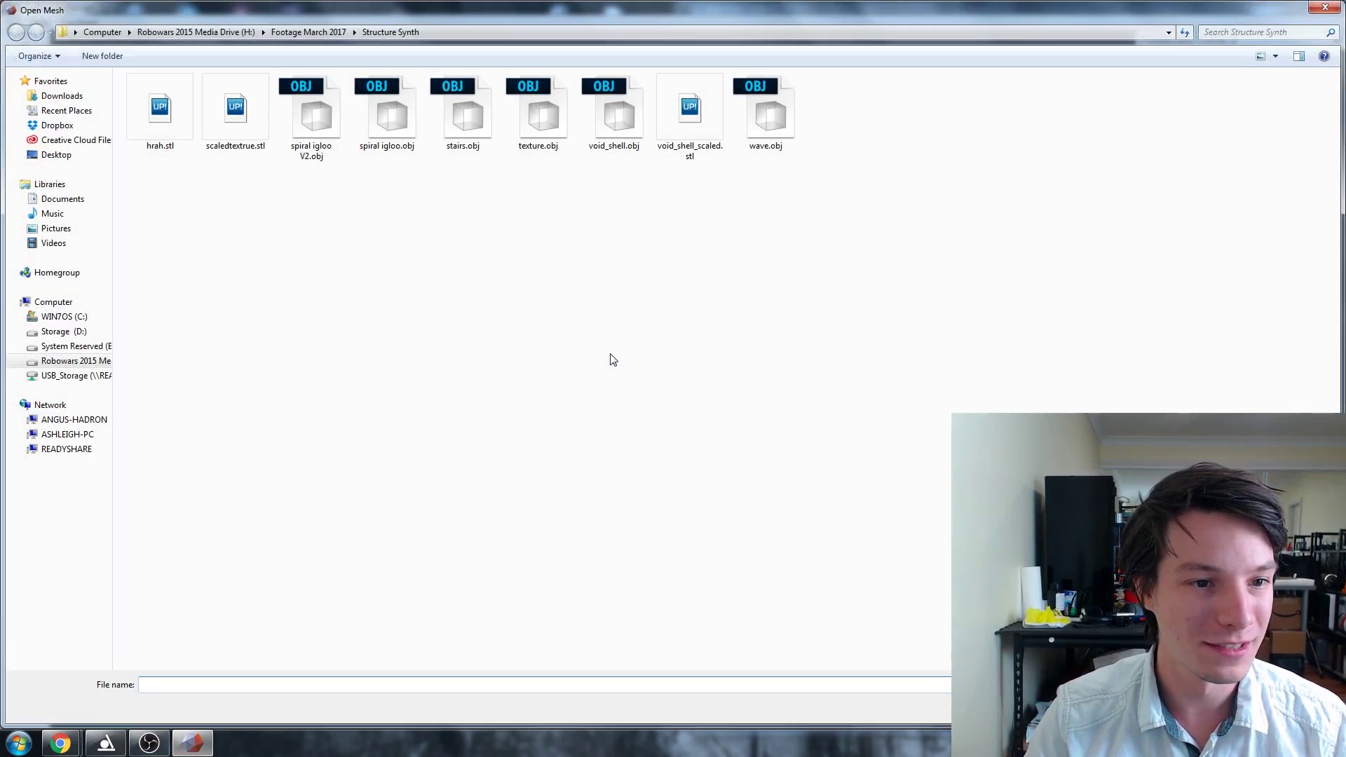
double_click(772, 113)
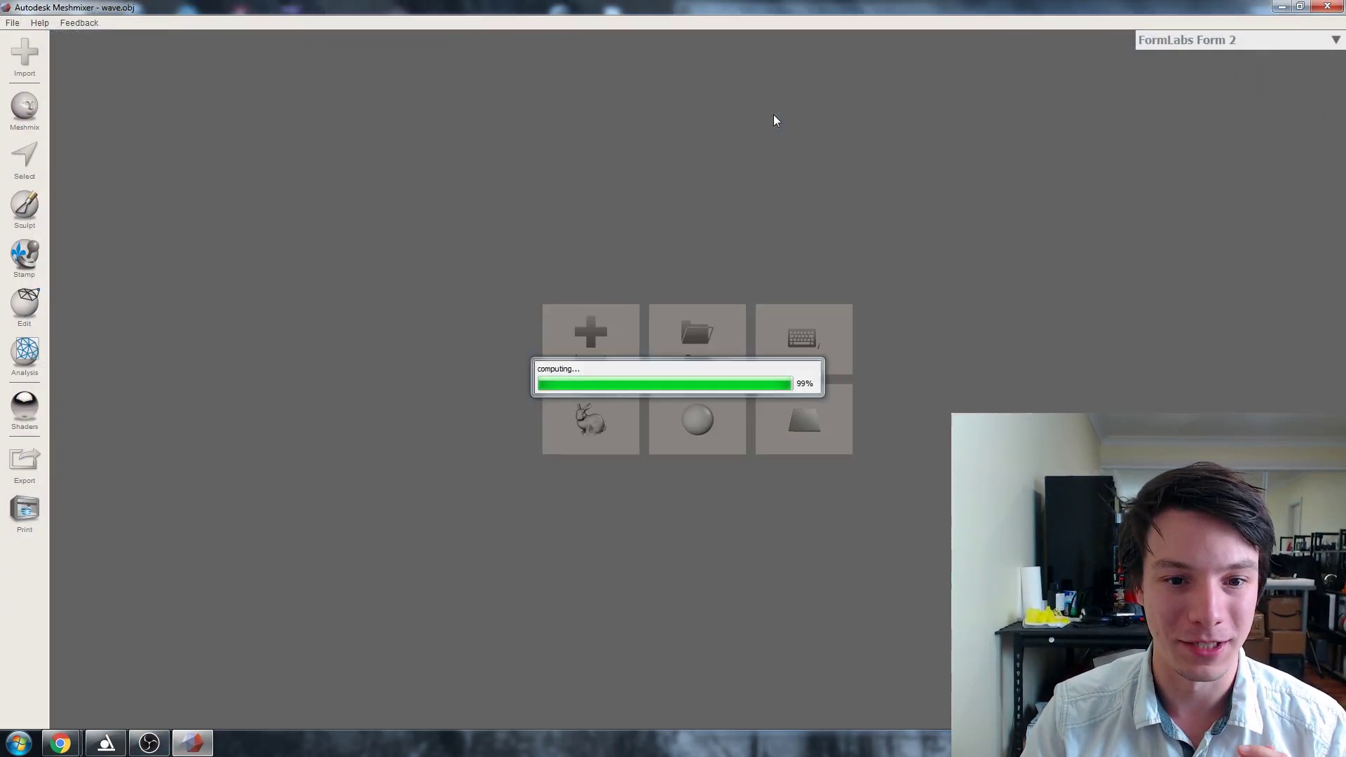
right_click_drag(494, 397, 803, 474)
Raise the wave mesh and rotate it -45° about Z with the Transform tool
left_click(25, 305)
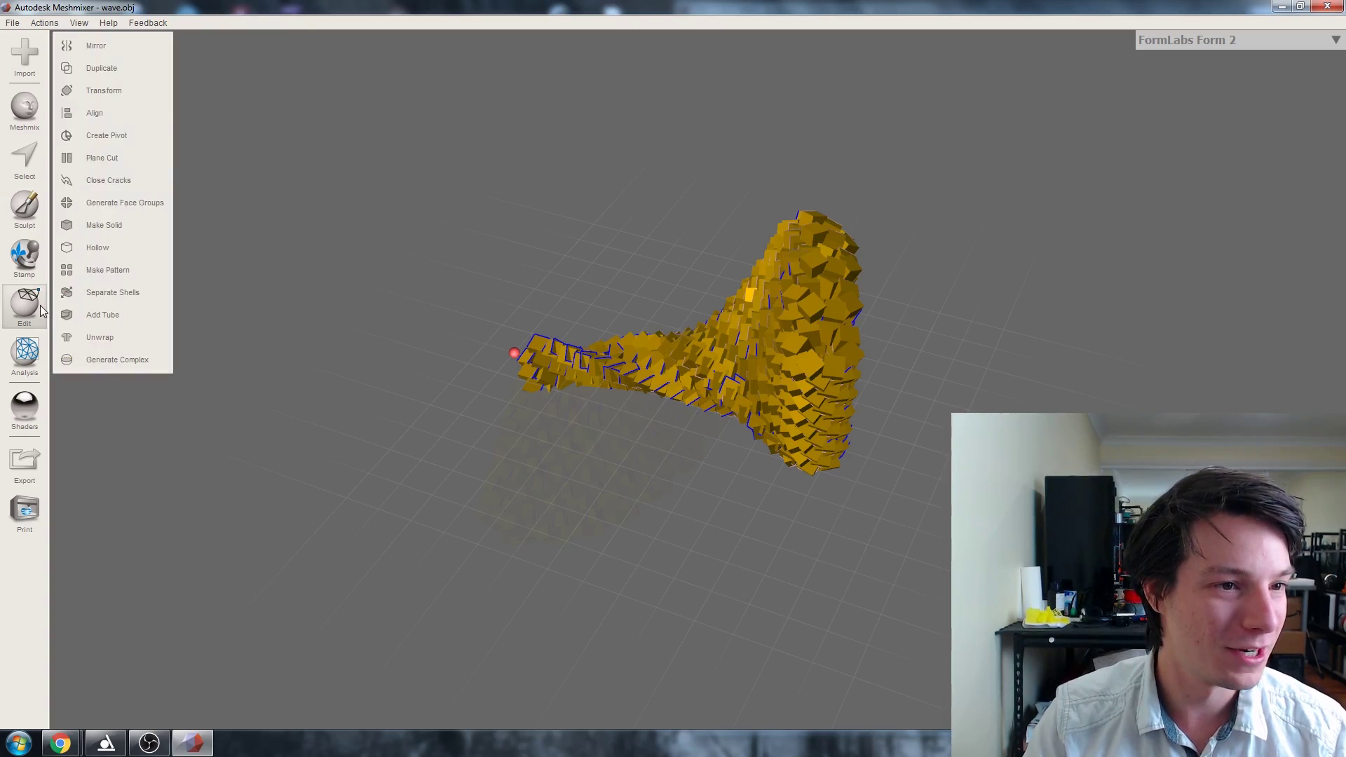
left_click(105, 91)
left_click_drag(708, 346, 691, 237)
right_click_drag(691, 237, 707, 208)
left_click_drag(710, 121, 811, 143)
right_click_drag(811, 142, 366, 317)
key("Return")
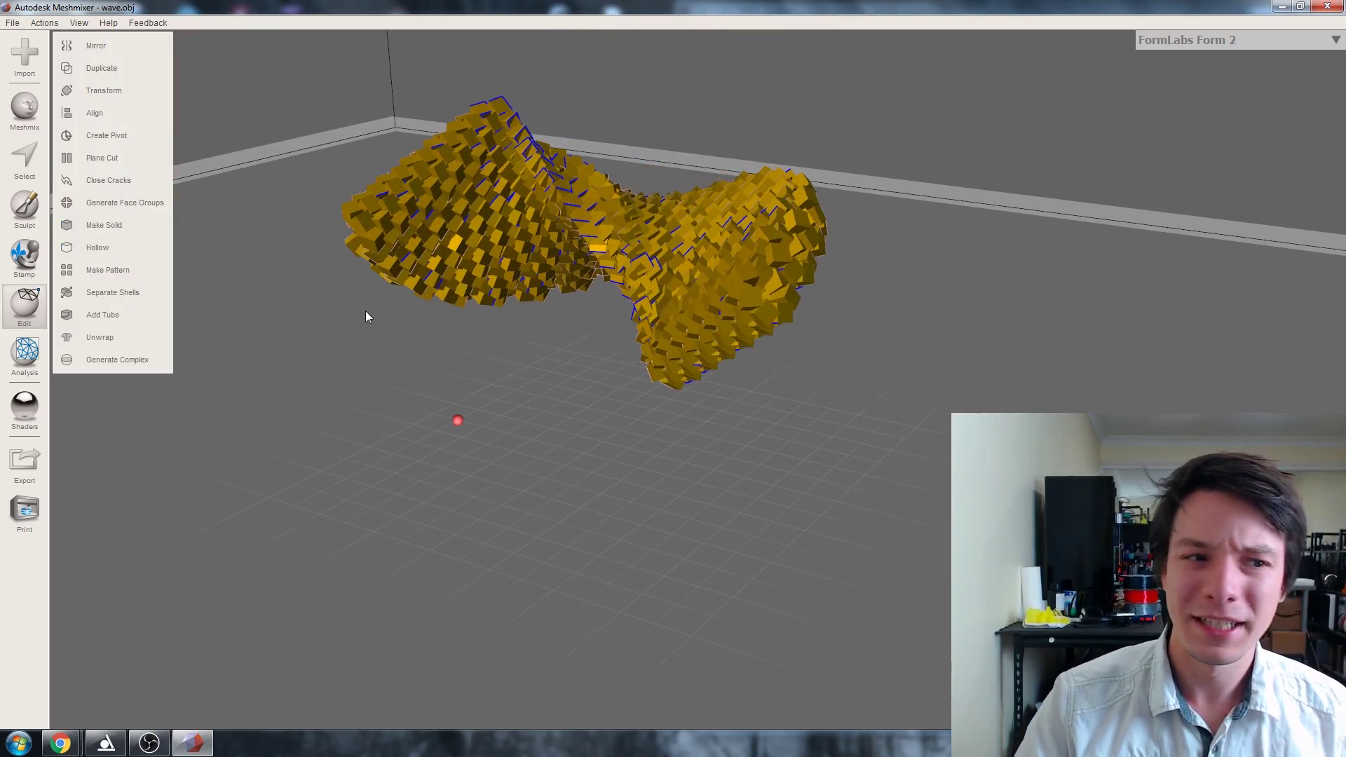
right_click_drag(590, 134, 610, 200)
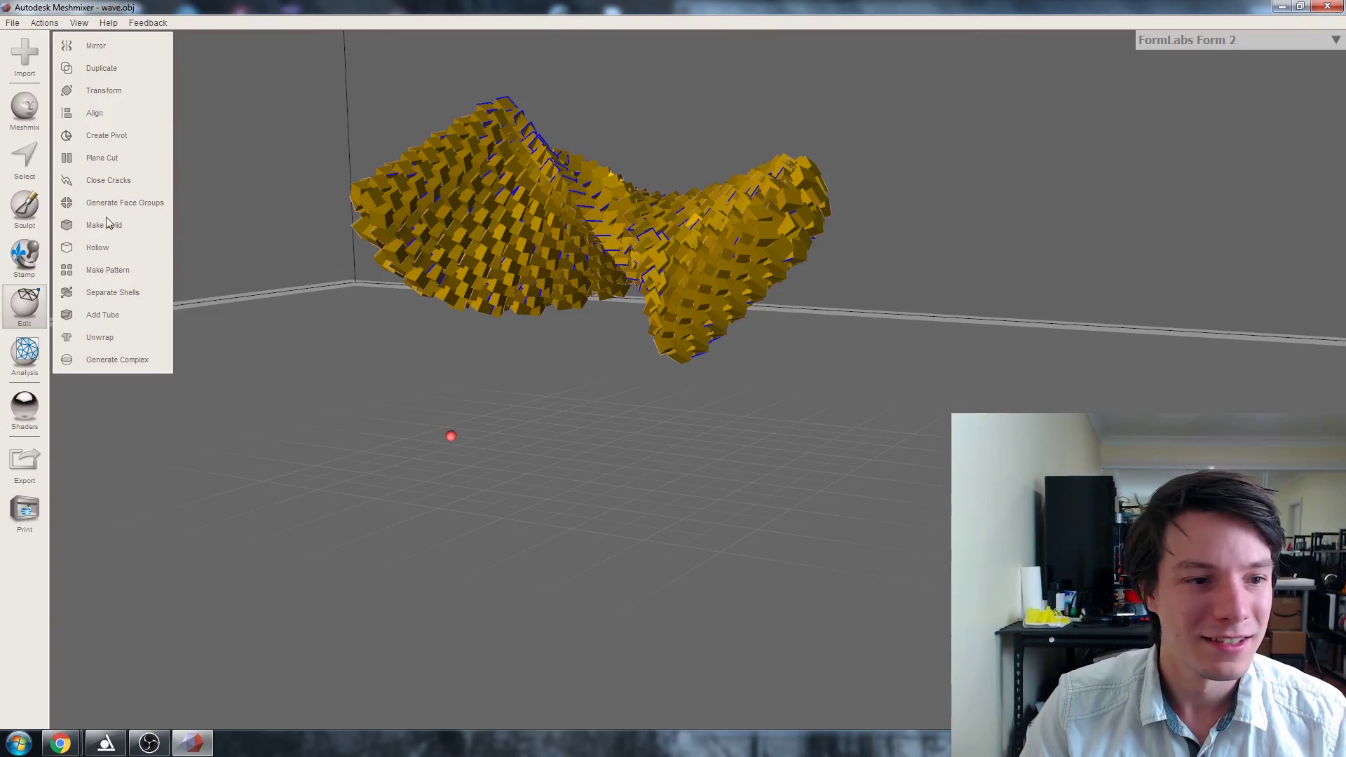
Scale the mesh uniformly to 60 mm in Y (109.4 × 60 × 82.87 mm) via Units/Dimensions
left_click(23, 359)
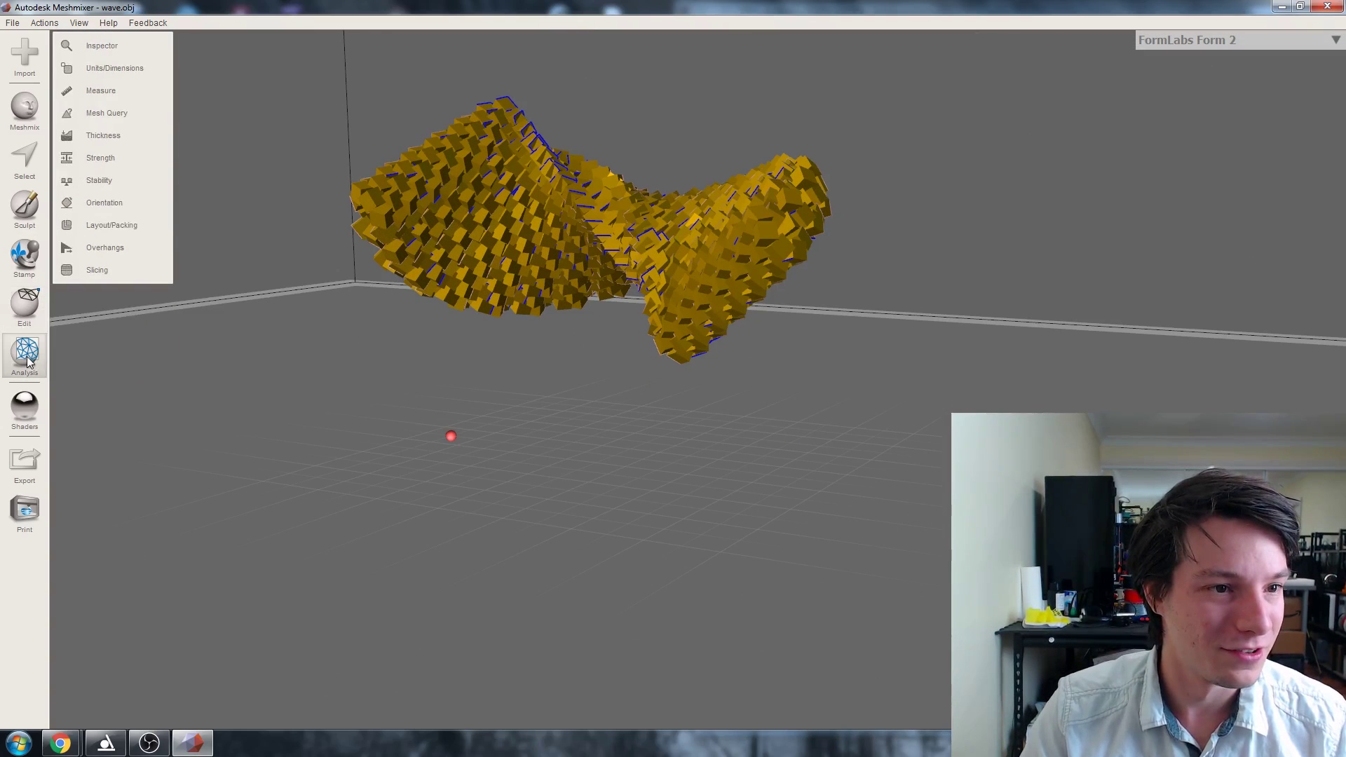
left_click(116, 68)
right_click_drag(225, 130, 443, 207)
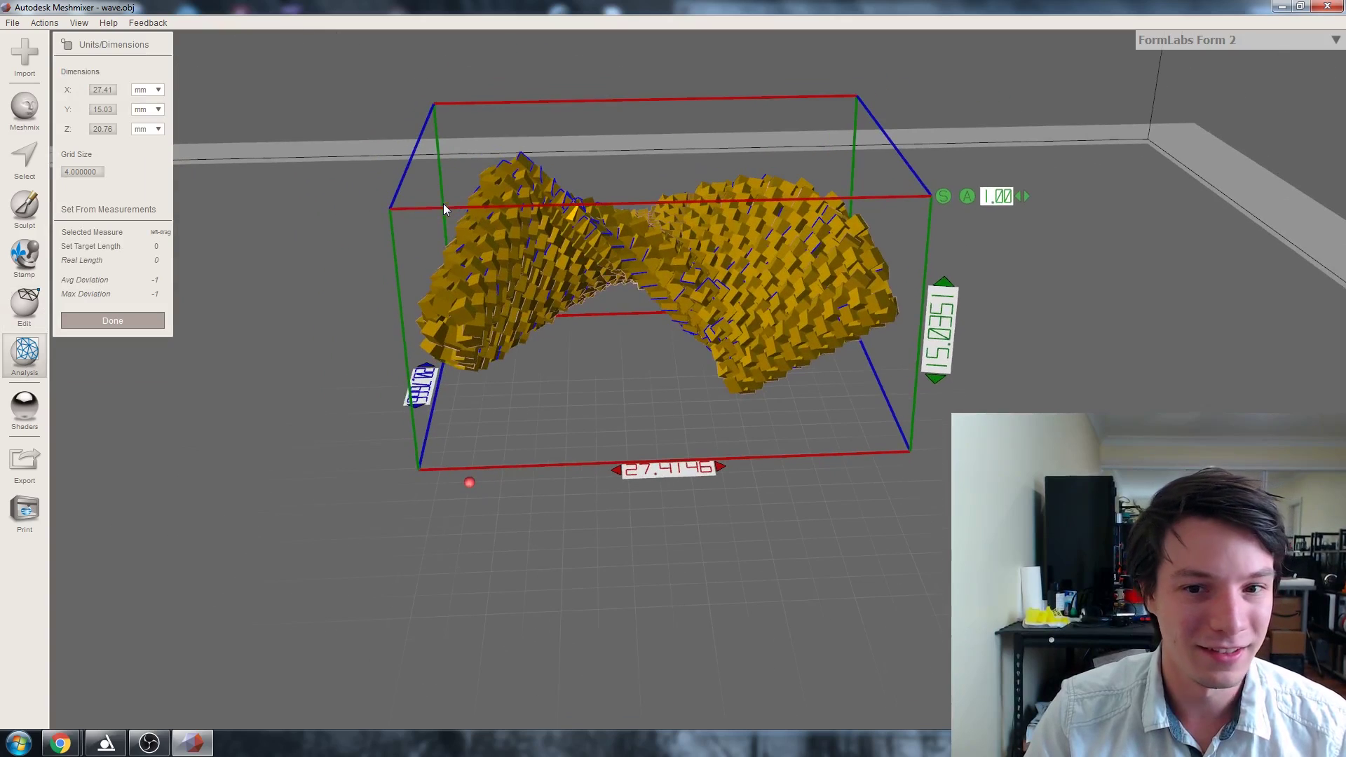
right_click_drag(412, 265, 398, 317)
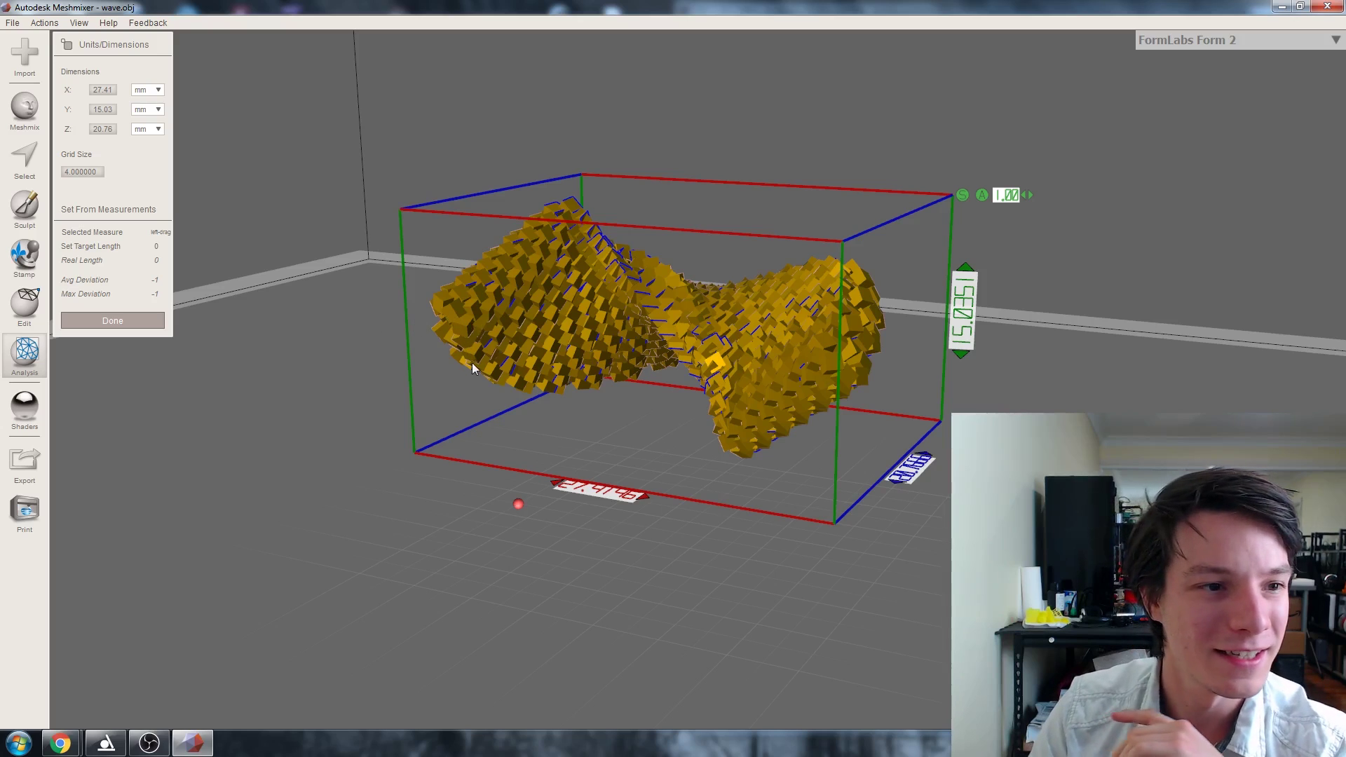
right_click_drag(472, 366, 514, 390)
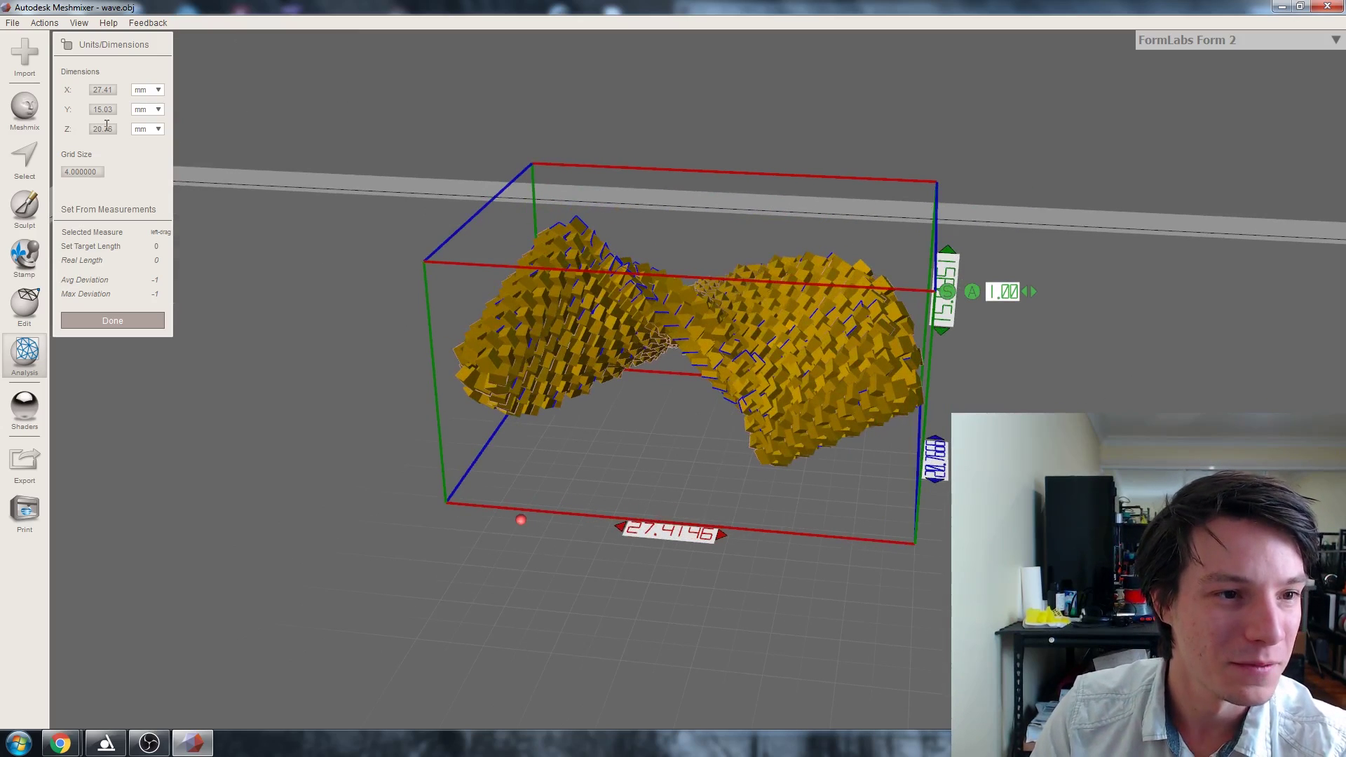
right_click_drag(491, 329, 848, 321)
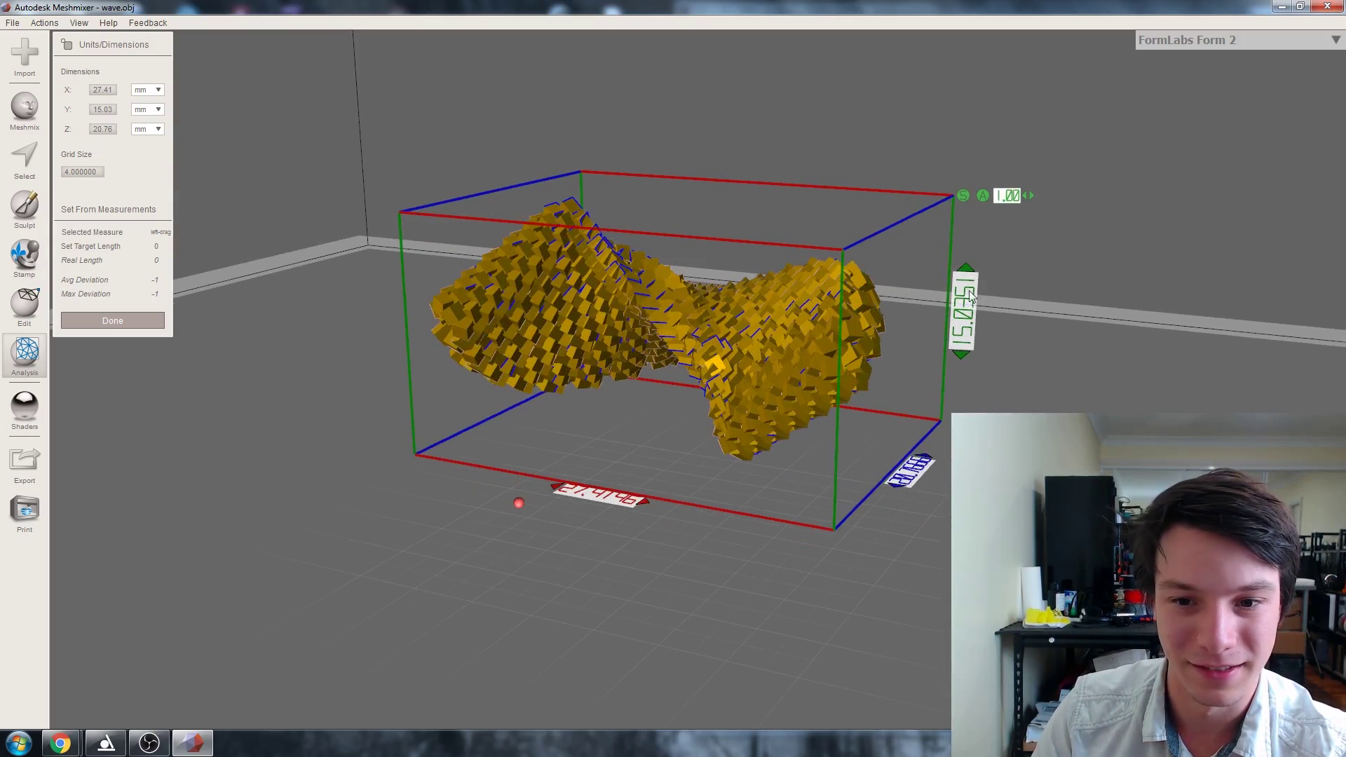
double_click(110, 113)
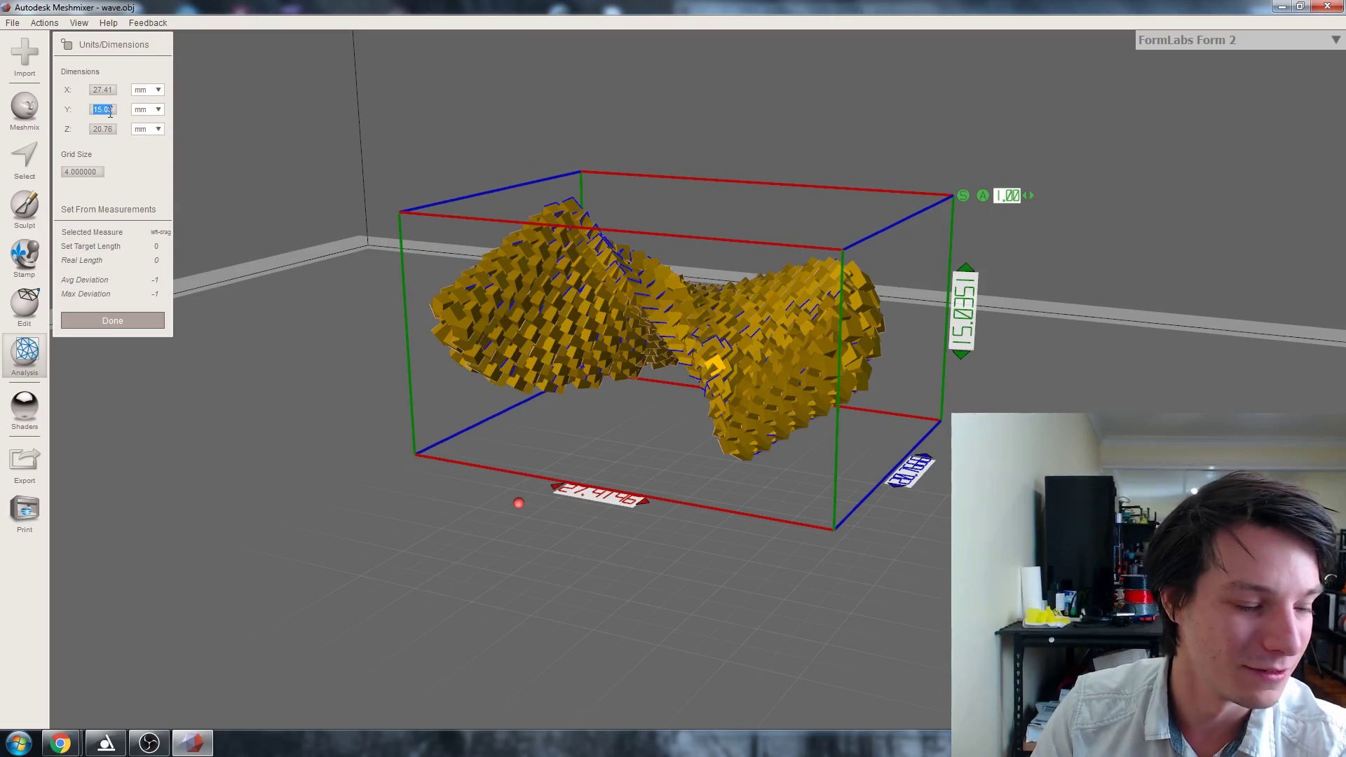
type("60")
key("Return")
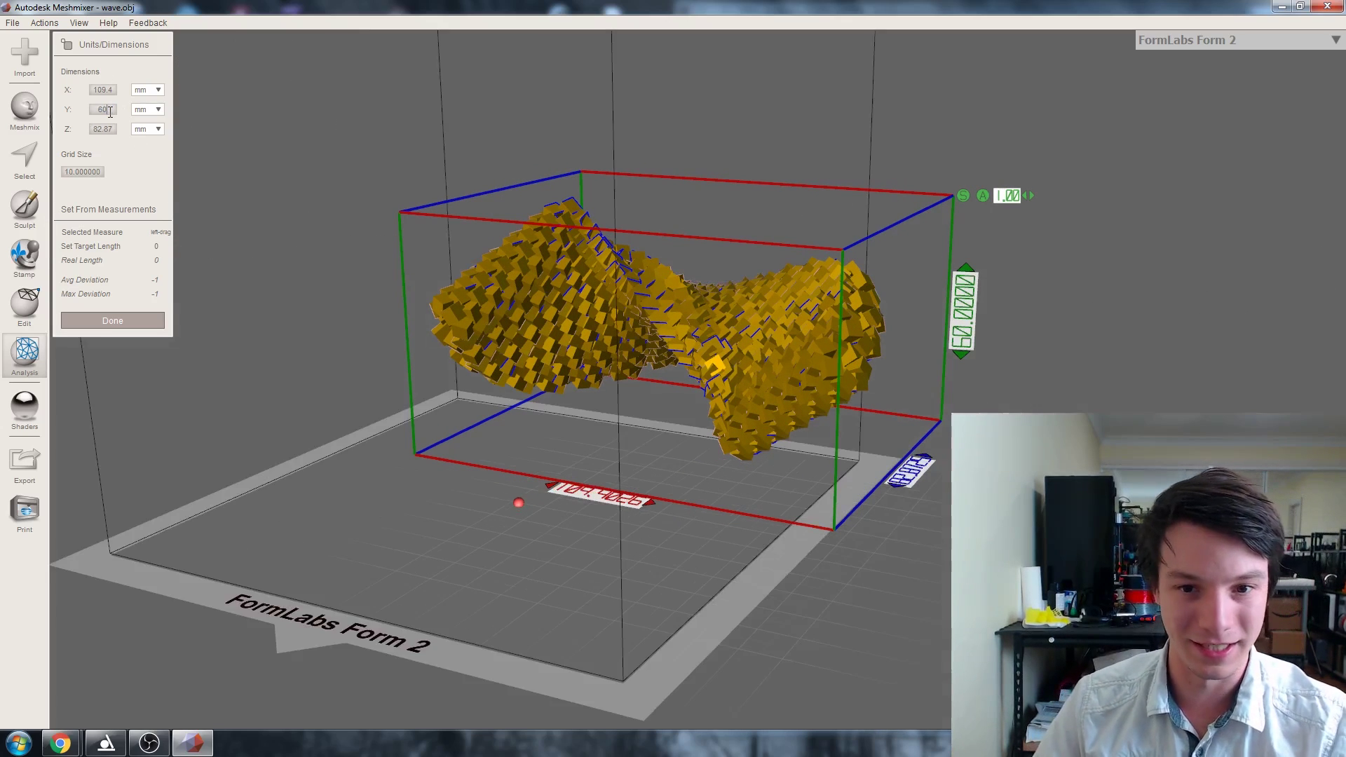
right_click_drag(342, 303, 379, 297)
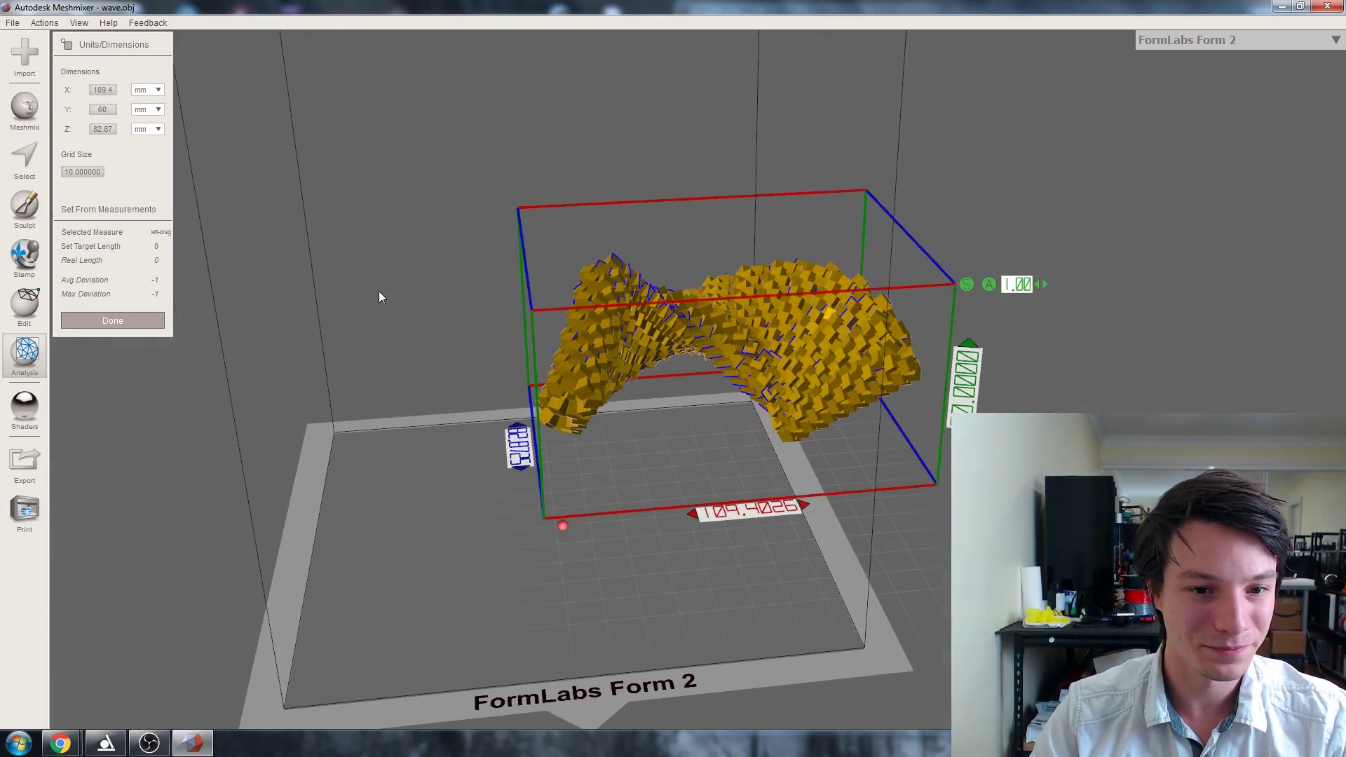
left_click(111, 320)
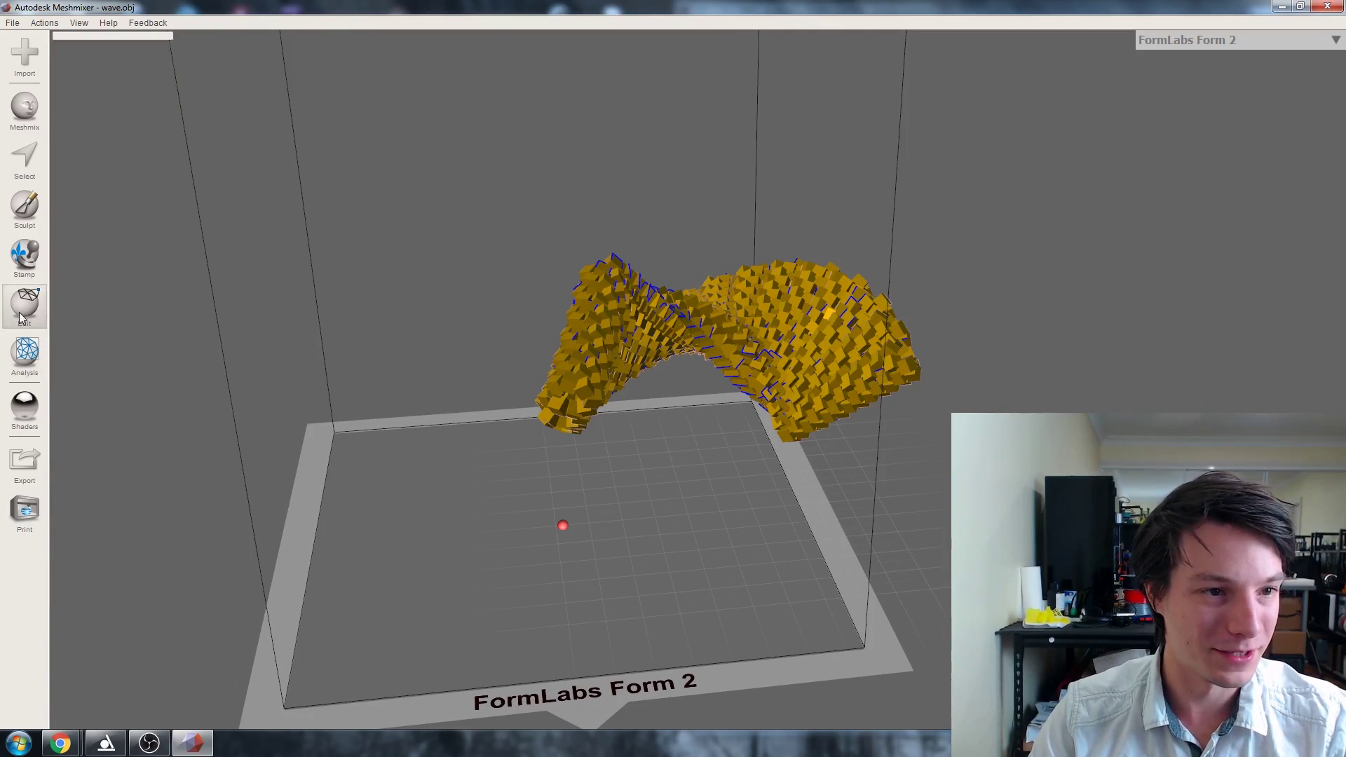
Align the wave to the ground plane using Translate Only so its rotation is kept
left_click(23, 317)
left_click(90, 115)
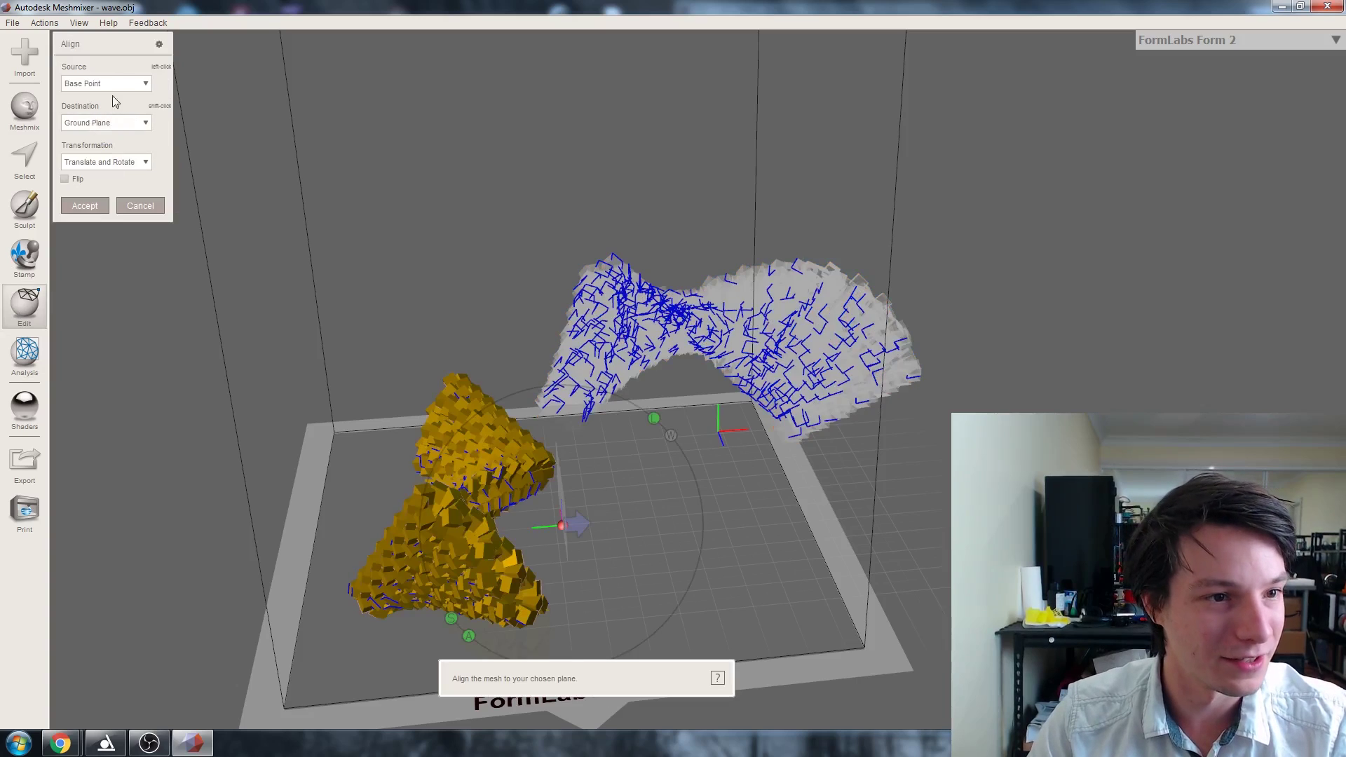
left_click(105, 162)
left_click(106, 177)
right_click_drag(334, 343, 534, 427)
key("Return")
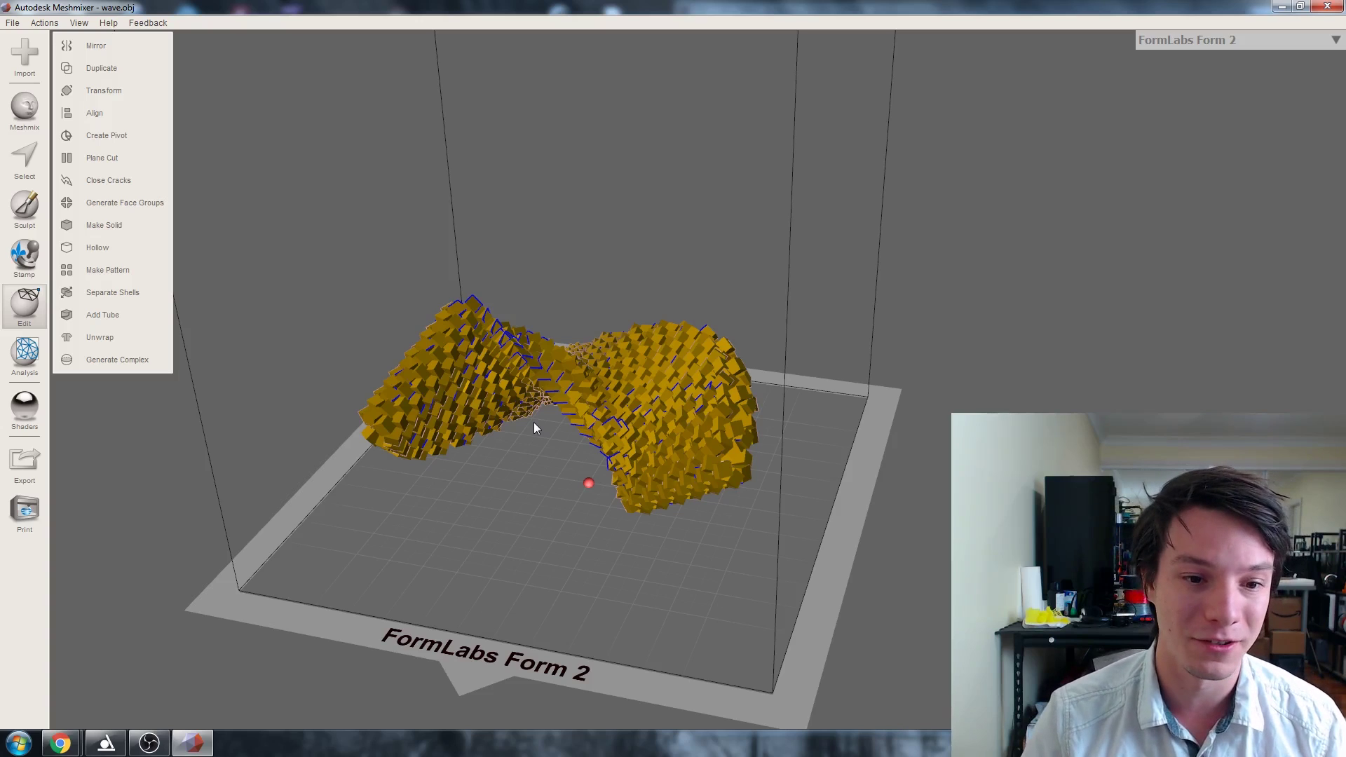
right_click_drag(533, 422, 494, 428)
scroll(642, 357, "up", 6)
scroll(646, 200, "down", 5)
right_click_drag(646, 200, 697, 313)
scroll(659, 366, "up", 5)
scroll(631, 367, "down", 5)
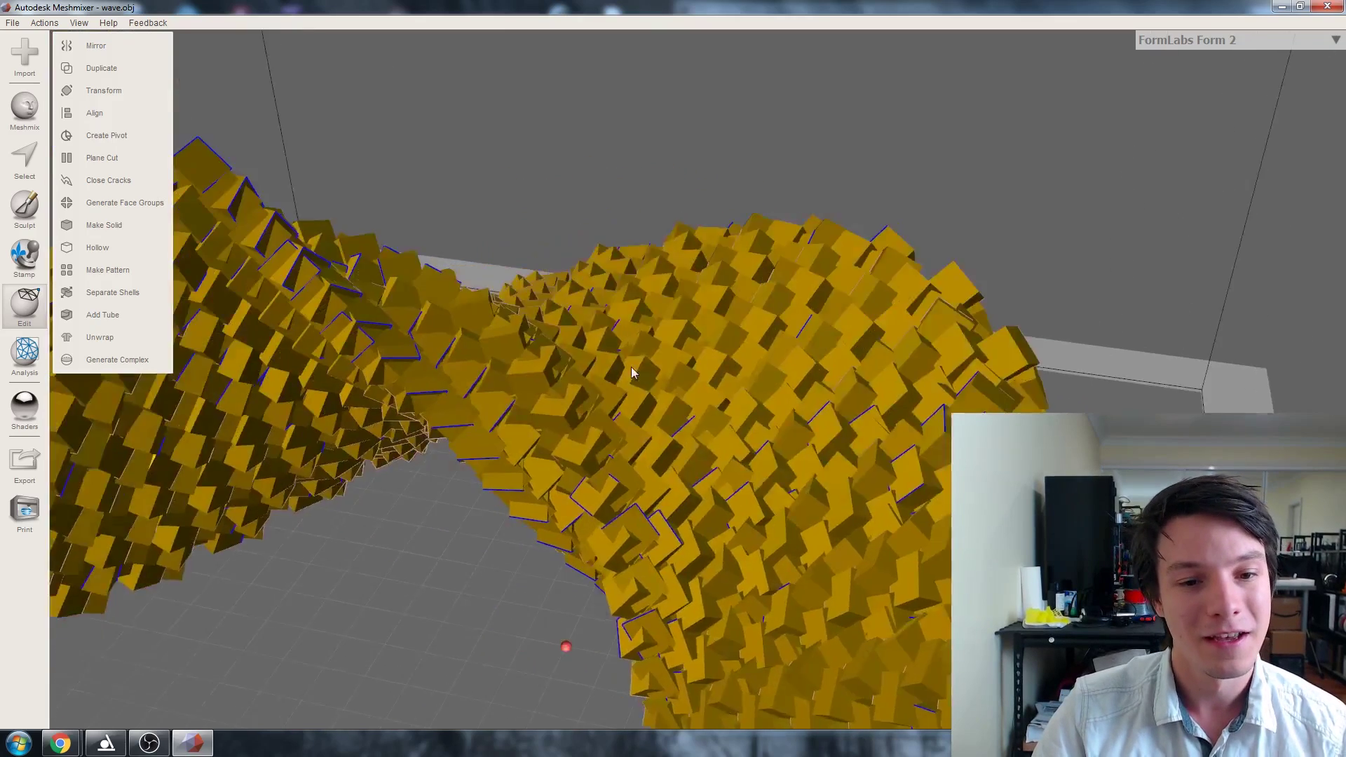
right_click_drag(631, 367, 882, 402)
scroll(882, 402, "up", 5)
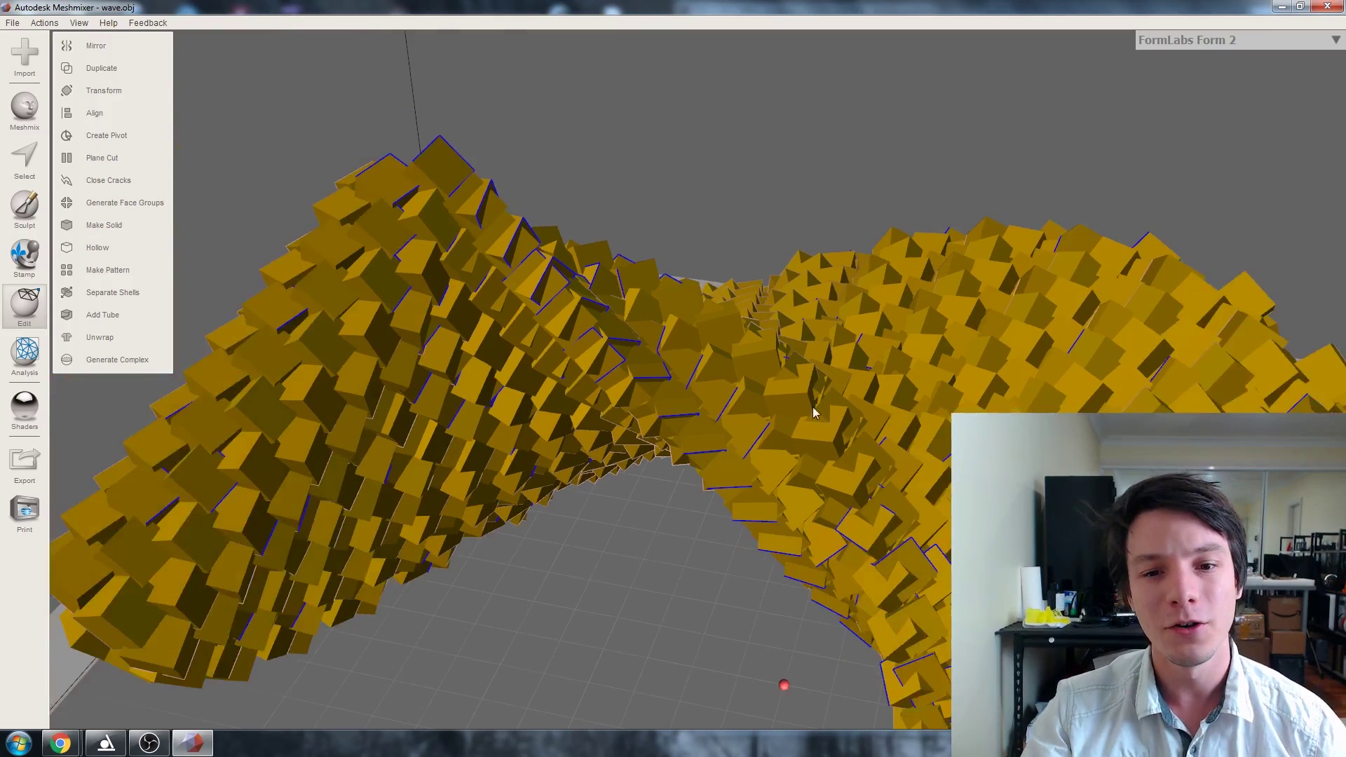
scroll(803, 407, "down", 3)
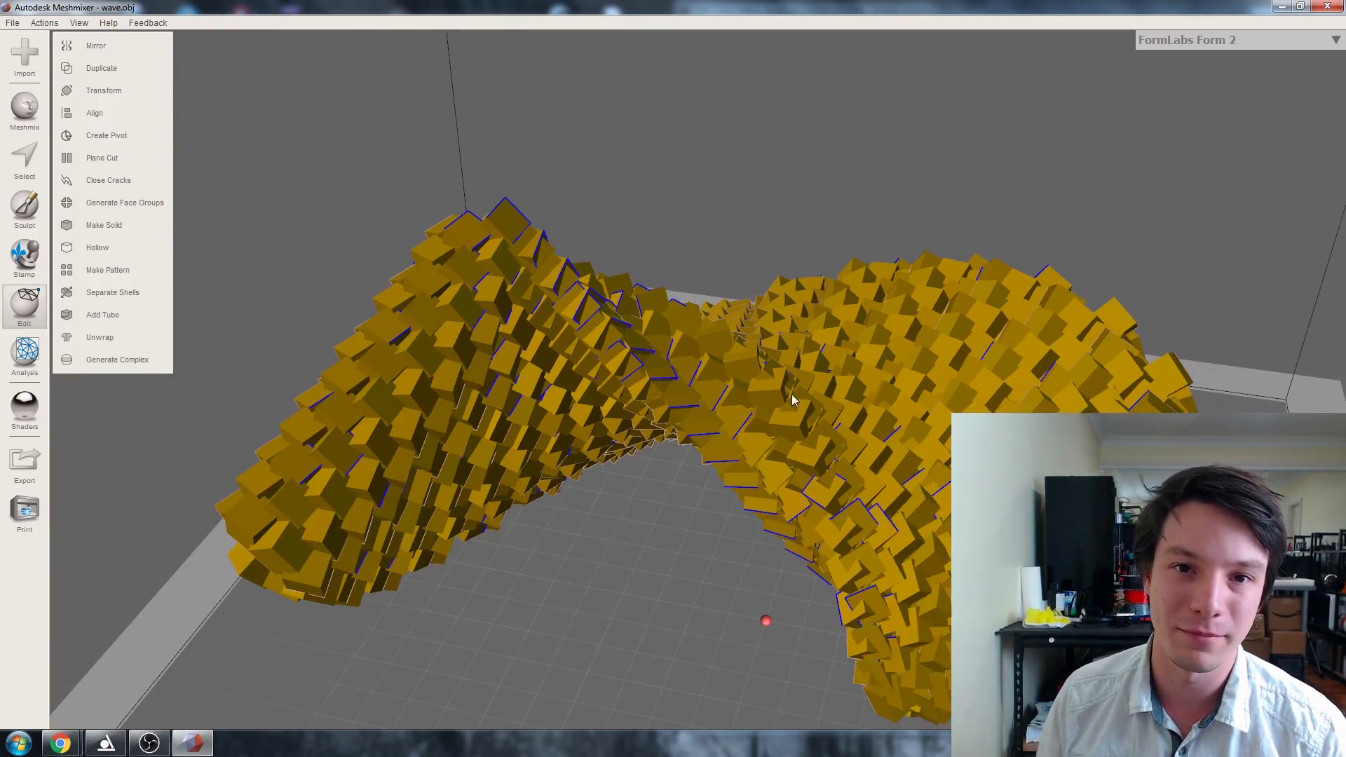
right_click_drag(793, 395, 440, 212)
right_click_drag(688, 399, 655, 482)
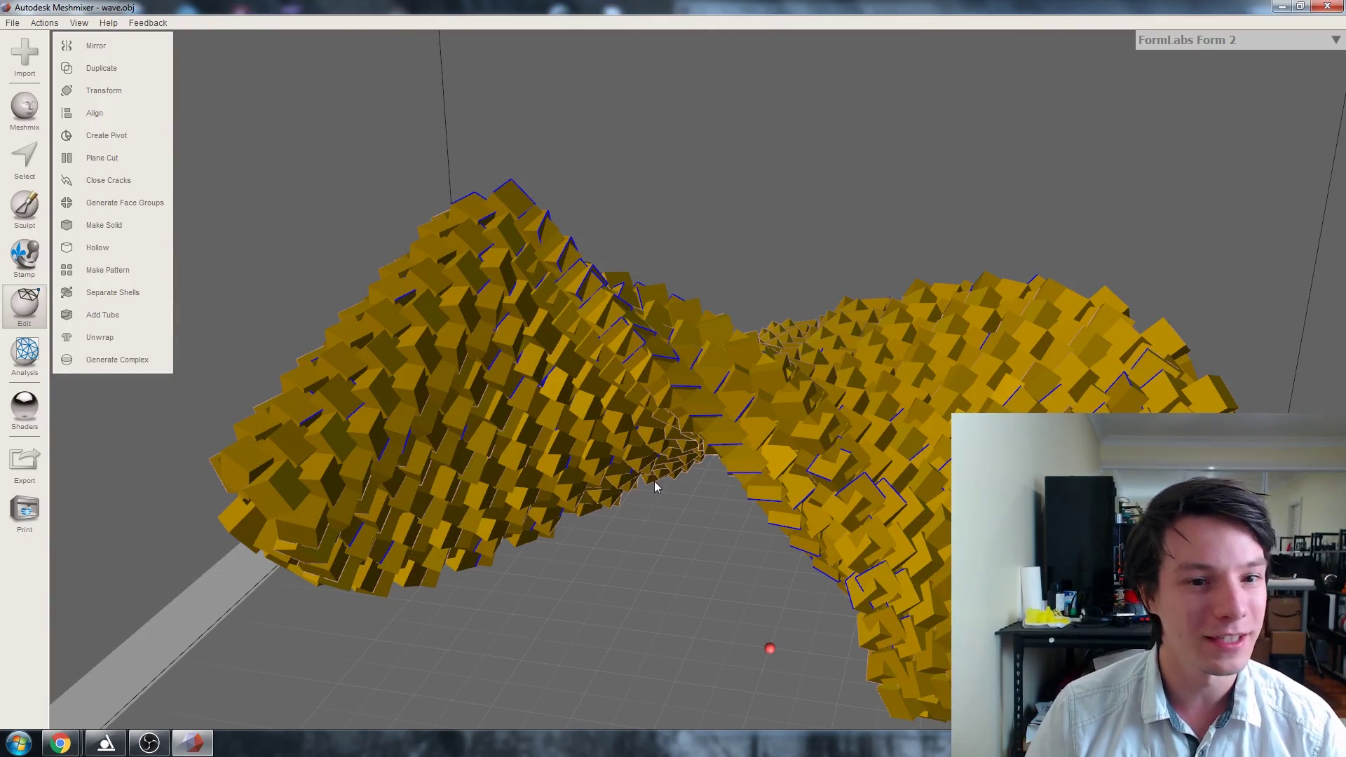
Export the wave mesh as a binary STL named 'wave', overwriting the existing file
left_click(13, 23)
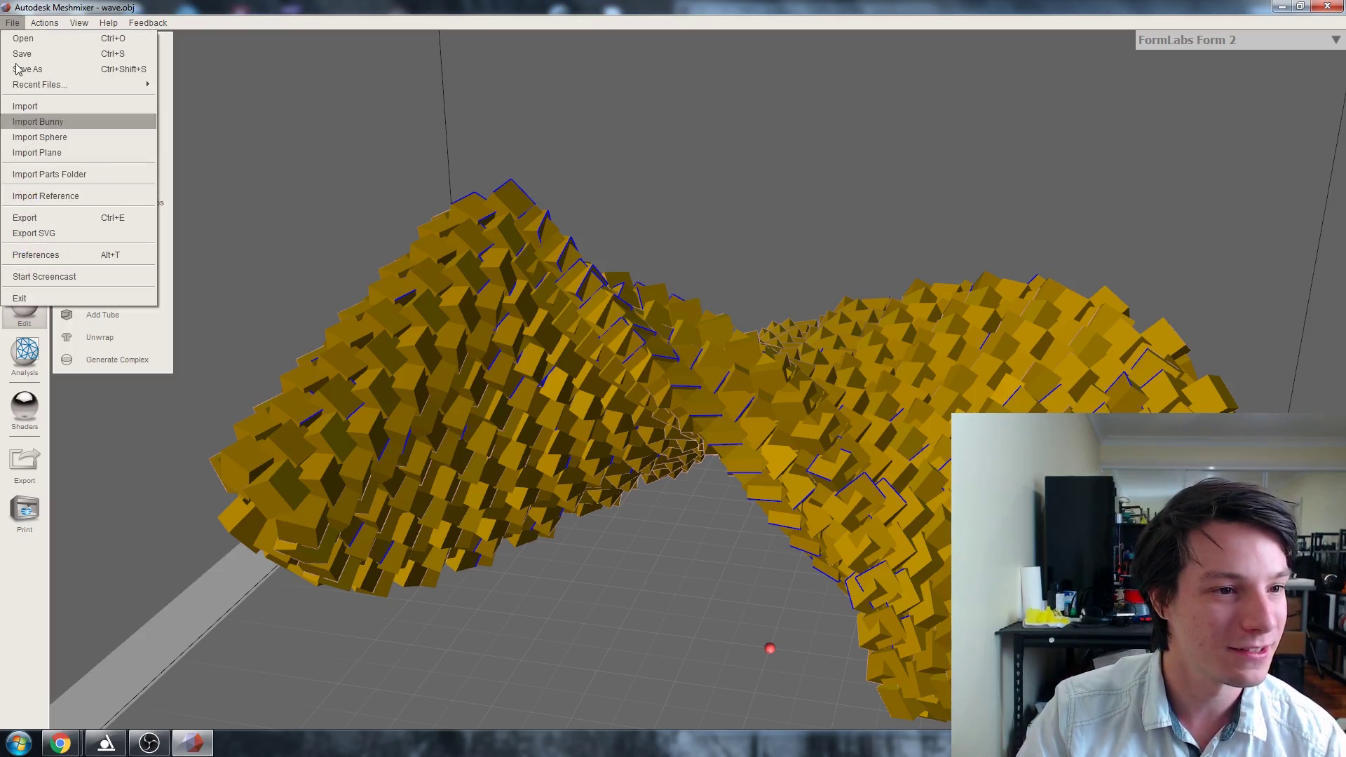
left_click(49, 216)
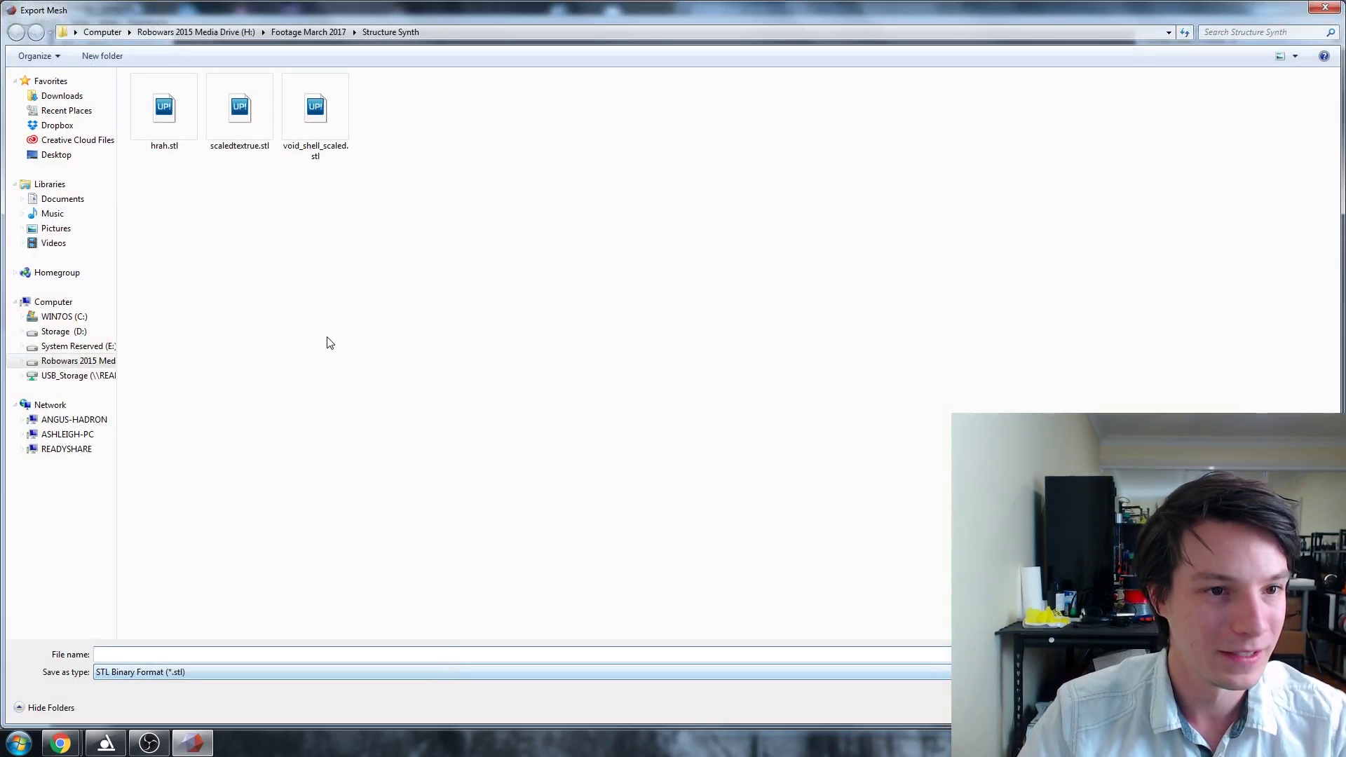
type("wave")
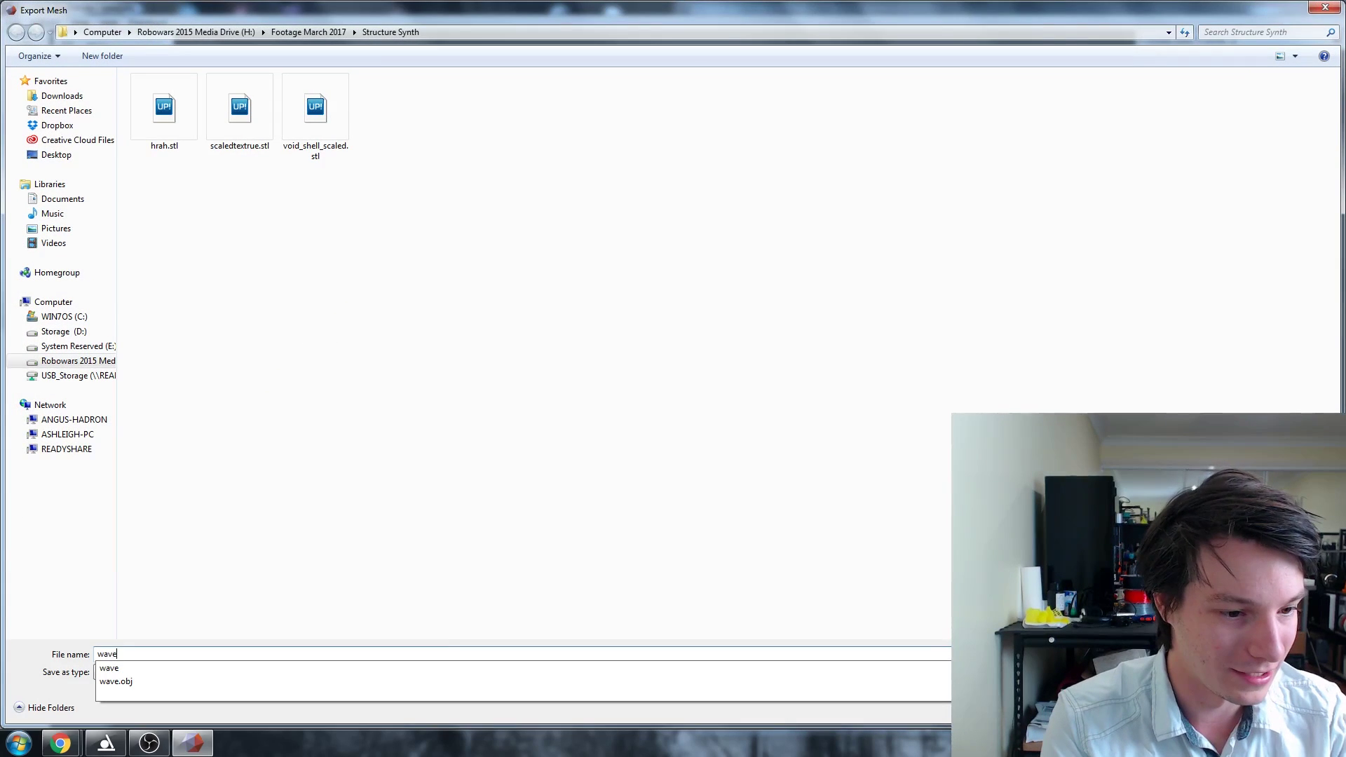
key("Return")
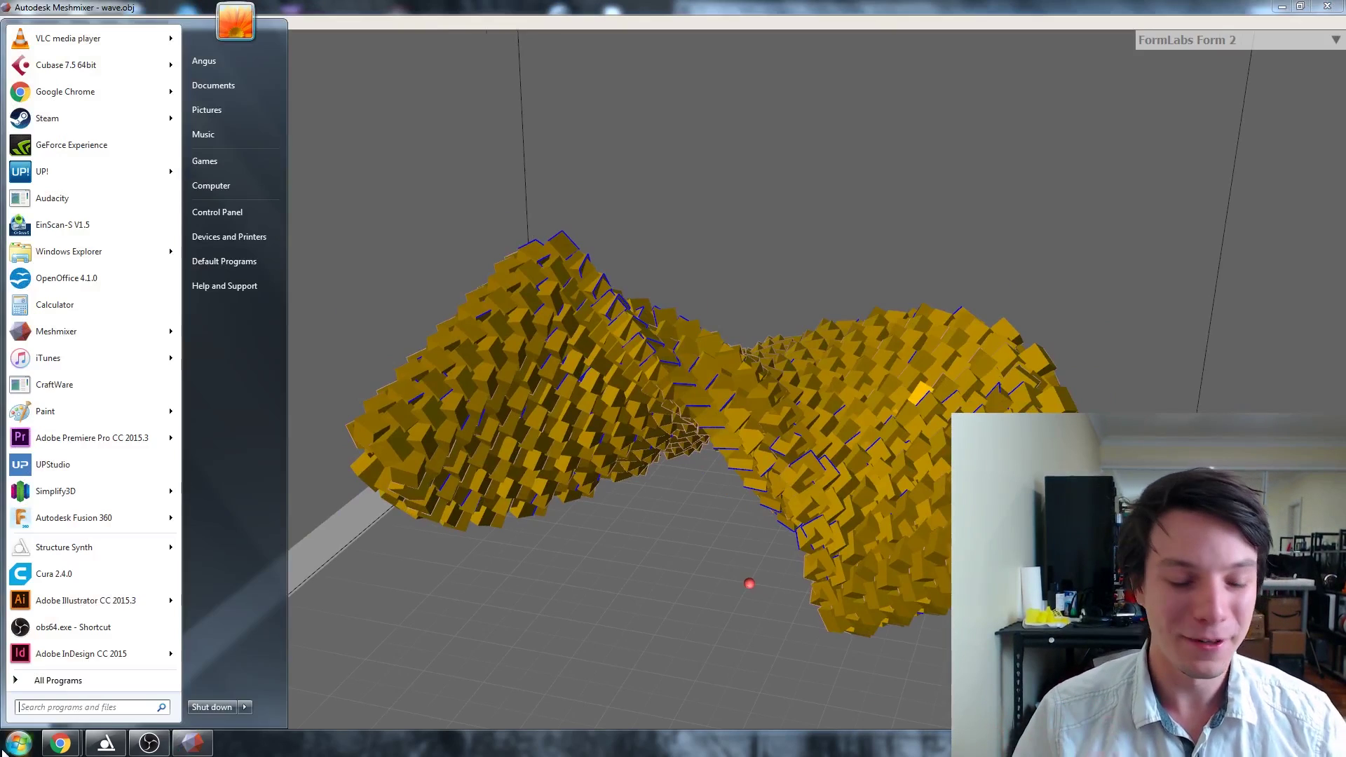
type("wave")
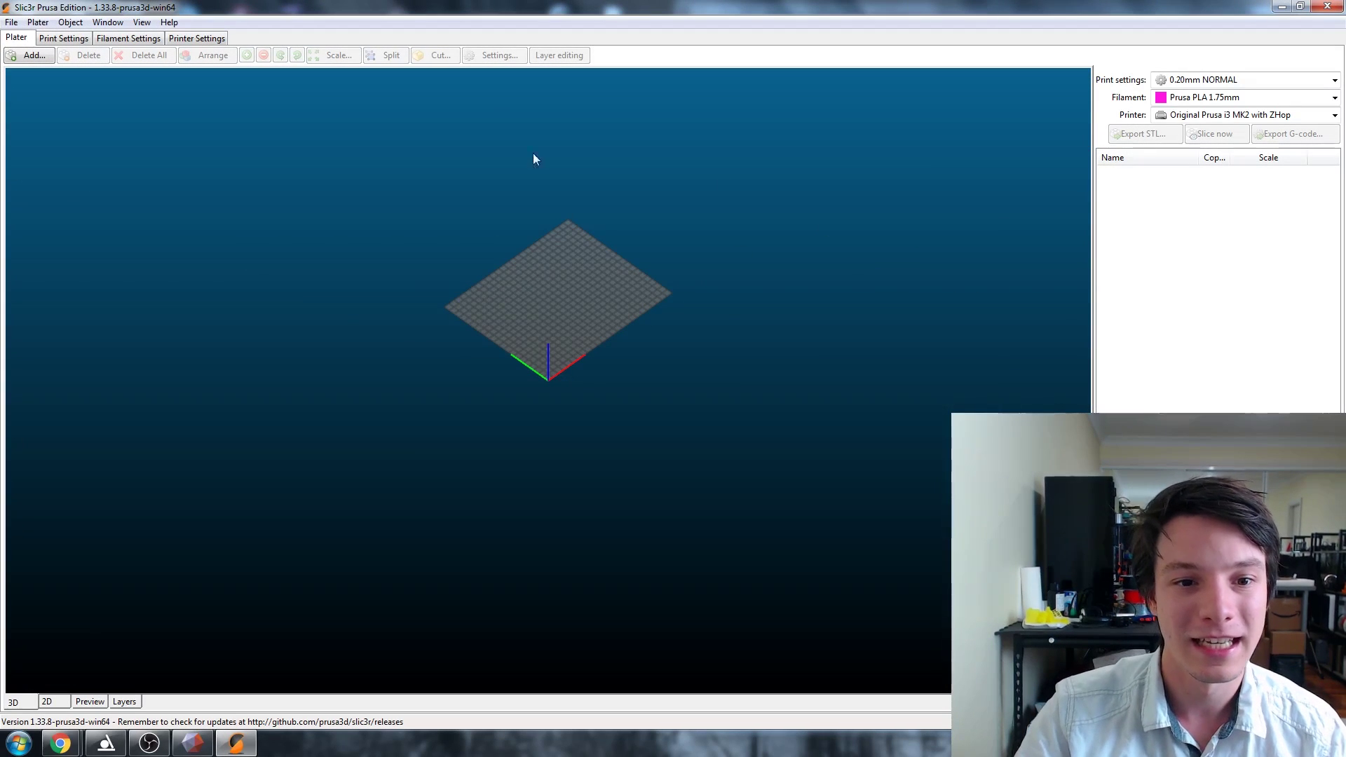
Load wave2.stl onto the Prusa i3 MK2 print bed
left_click_drag(533, 160, 511, 255)
scroll(652, 251, "up", 3)
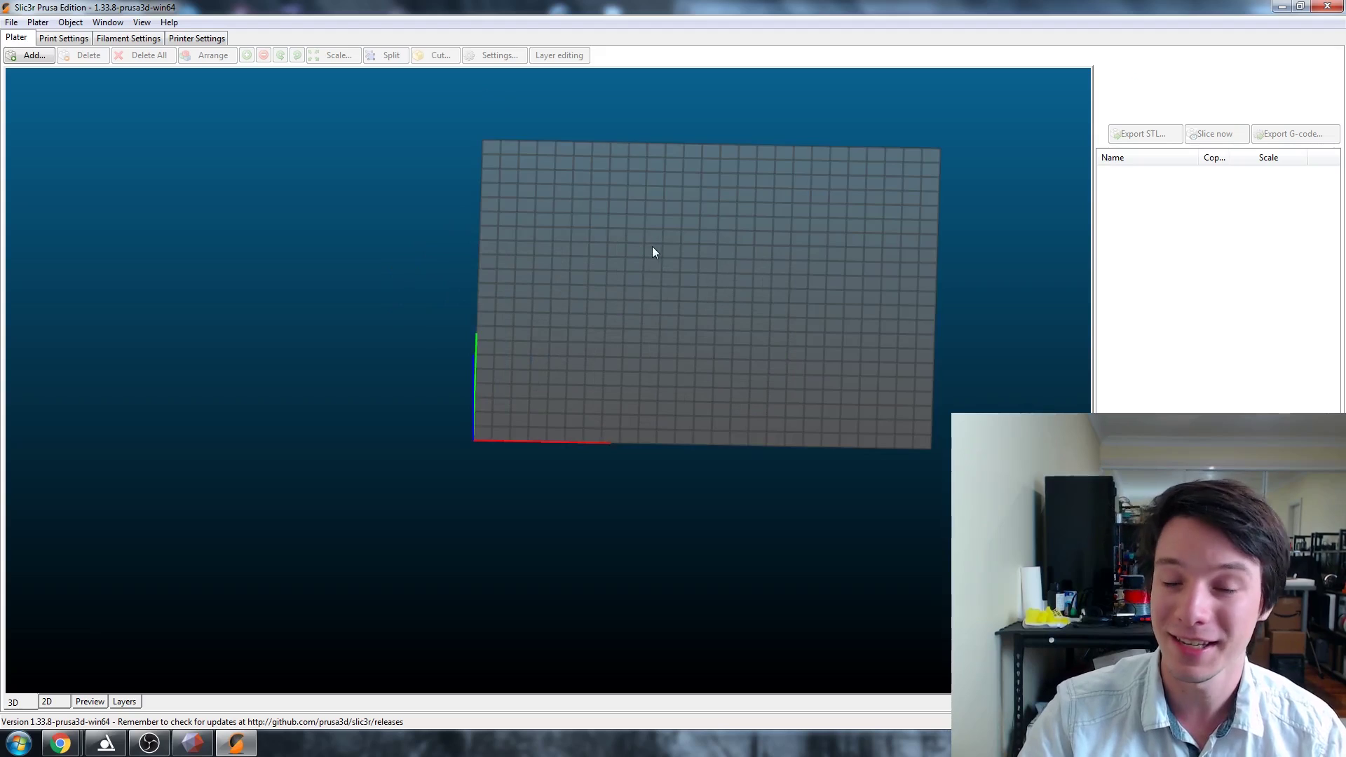
right_click_drag(652, 251, 561, 291)
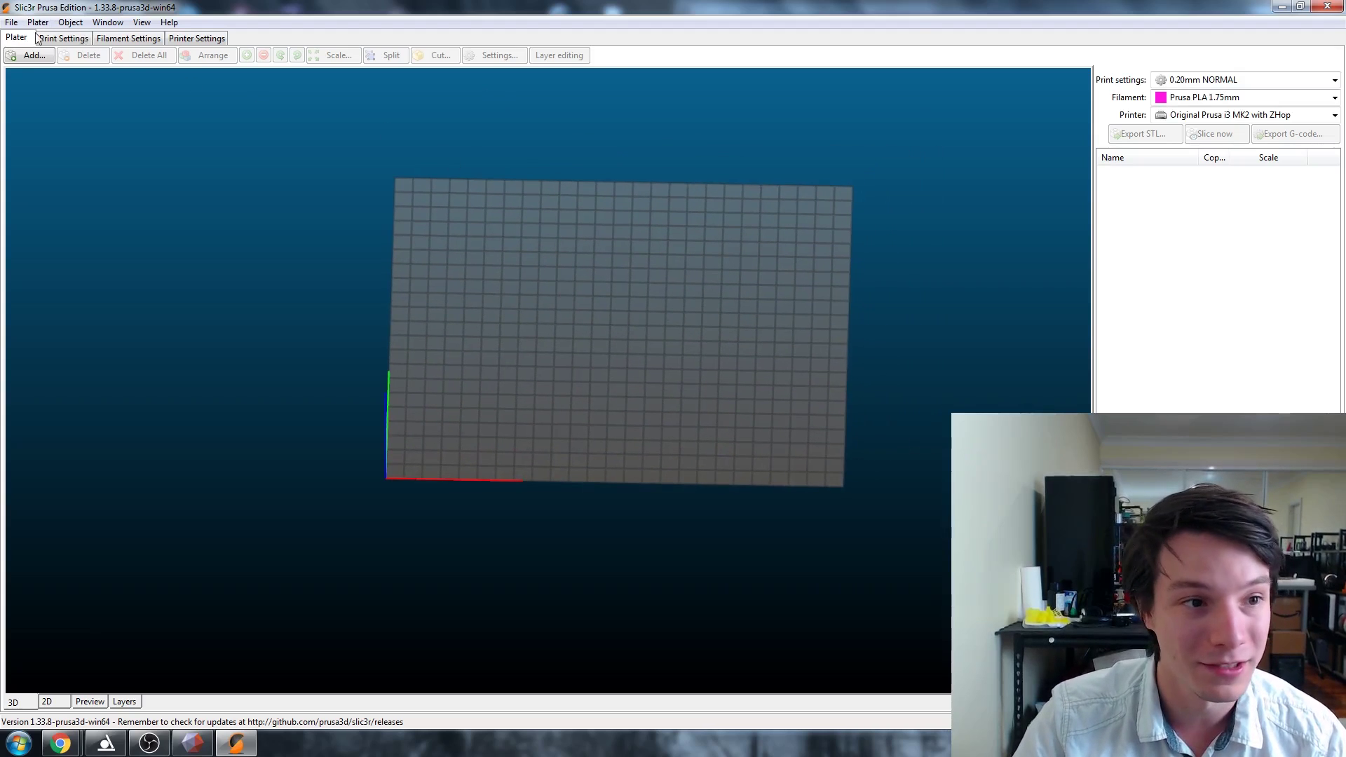
left_click(32, 55)
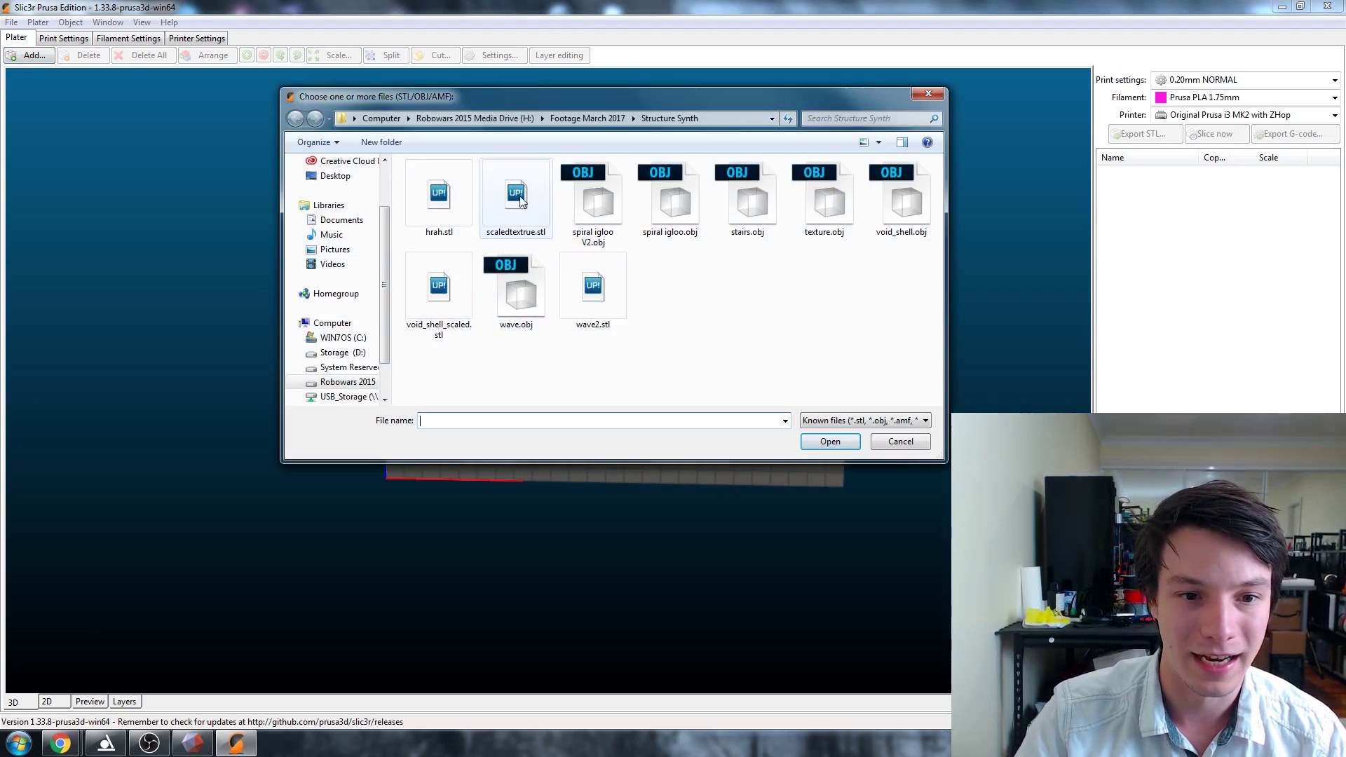
double_click(582, 284)
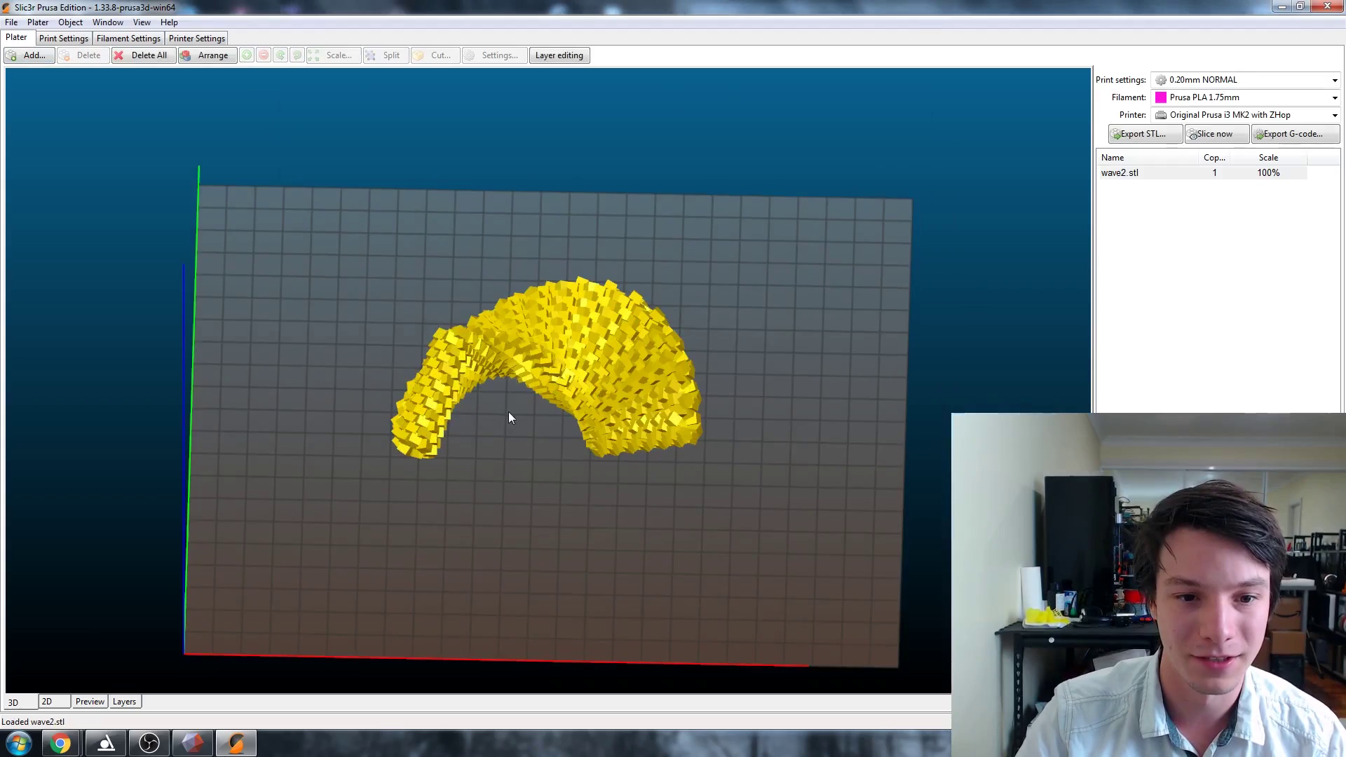
View the wave model in perspective and bring up its right-click actions
mouse_move(508, 411)
left_mouse_down()
mouse_move(464, 406)
mouse_move(415, 430)
mouse_move(481, 451)
mouse_move(527, 414)
mouse_move(433, 397)
mouse_move(511, 412)
mouse_move(526, 385)
mouse_move(556, 393)
mouse_move(528, 412)
left_mouse_up()
scroll(491, 451, "up", 3)
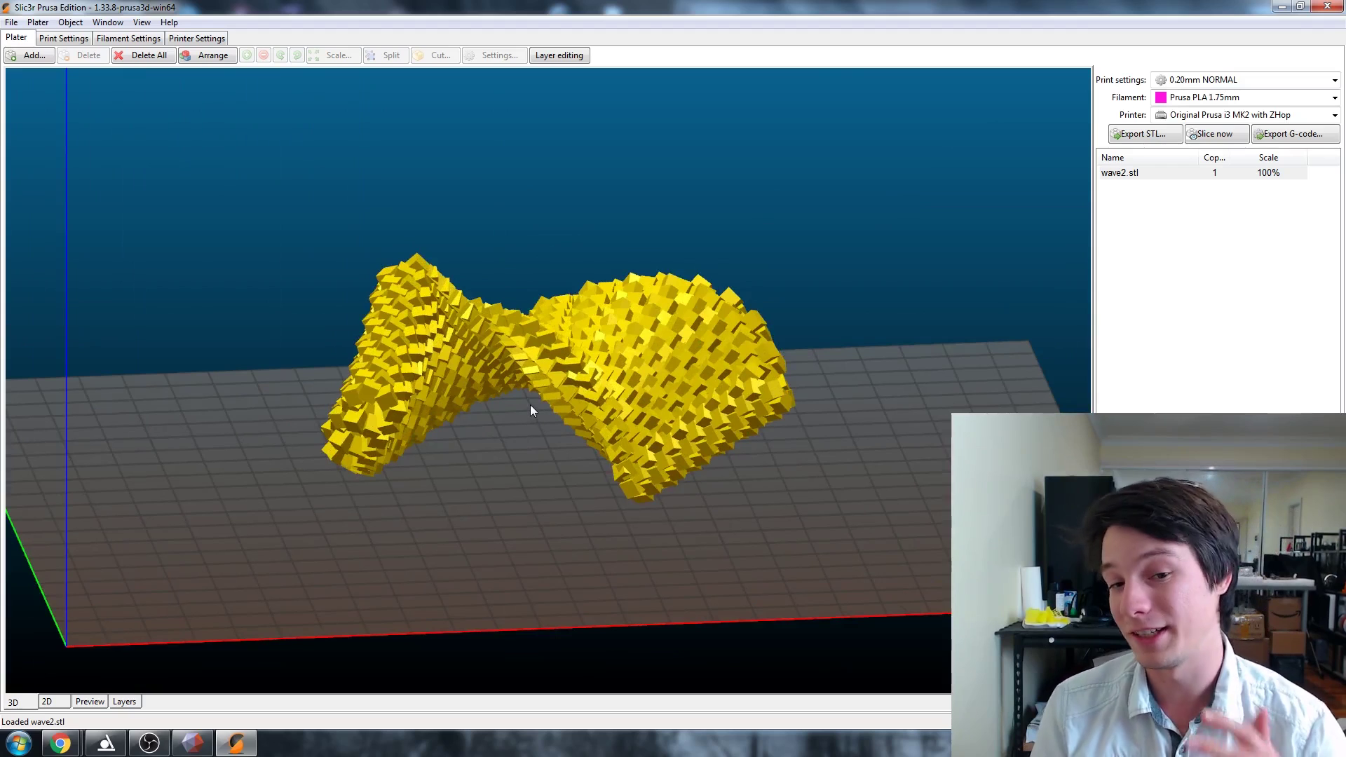
right_click(617, 460)
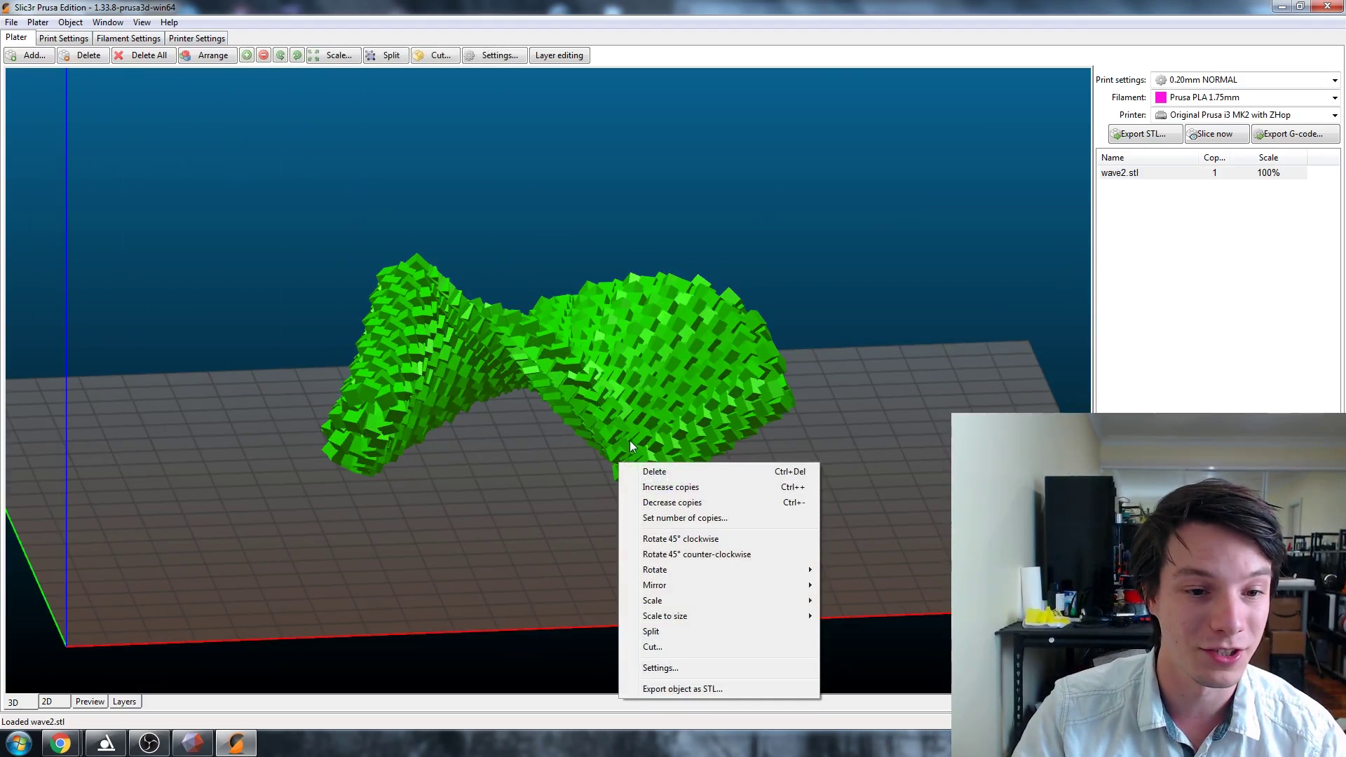
left_click_drag(566, 418, 520, 536)
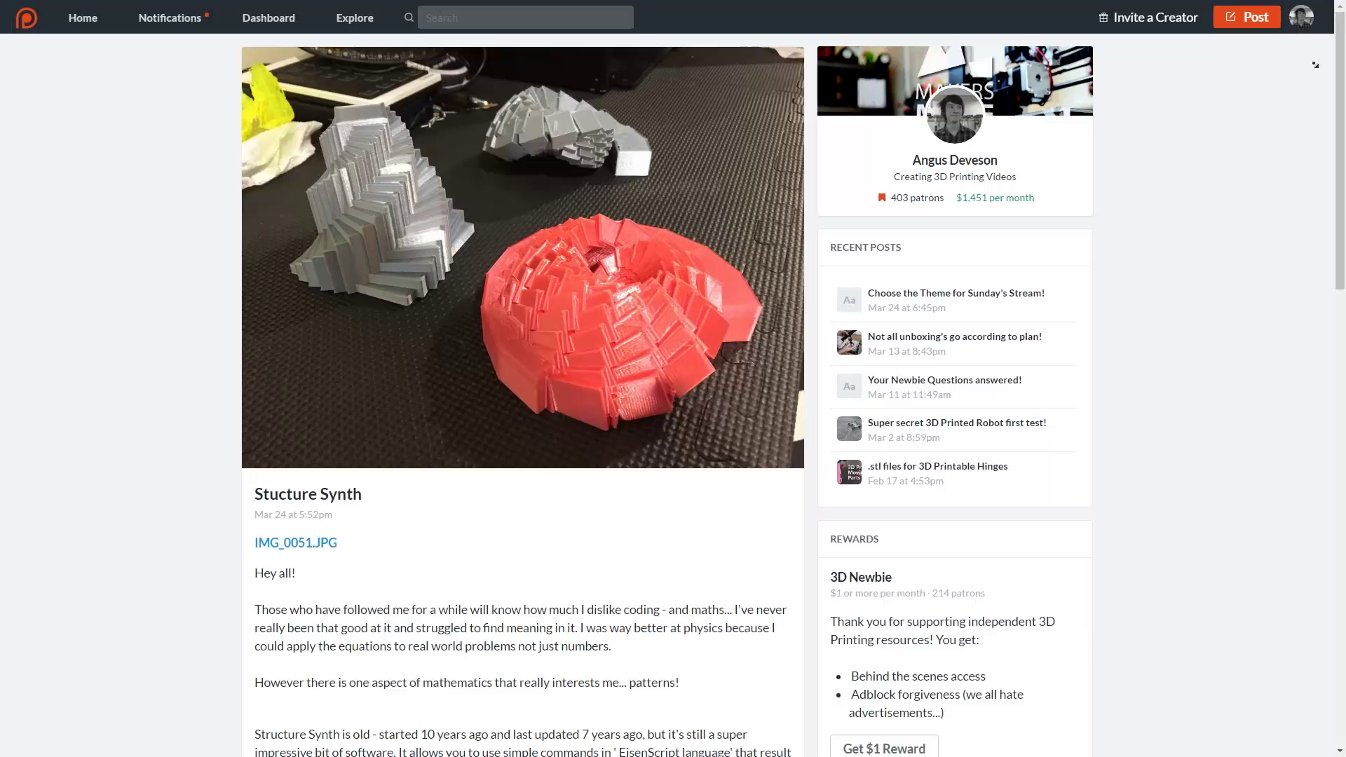
Scroll through the Stucture Synth post to the .obj invitation and structuresynth.sourceforge.net link
scroll(1316, 64, "down", 2)
scroll(1316, 64, "down", 2)
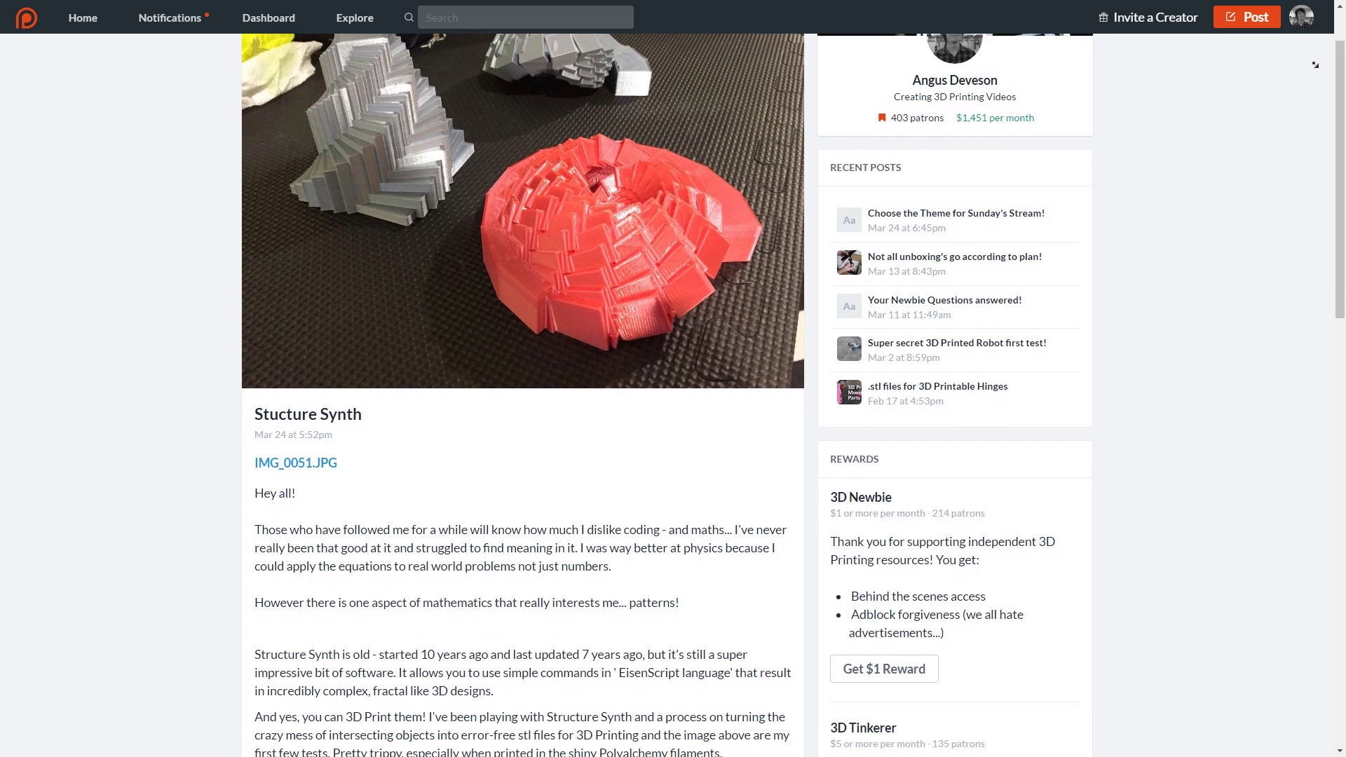
scroll(1316, 64, "down", 2)
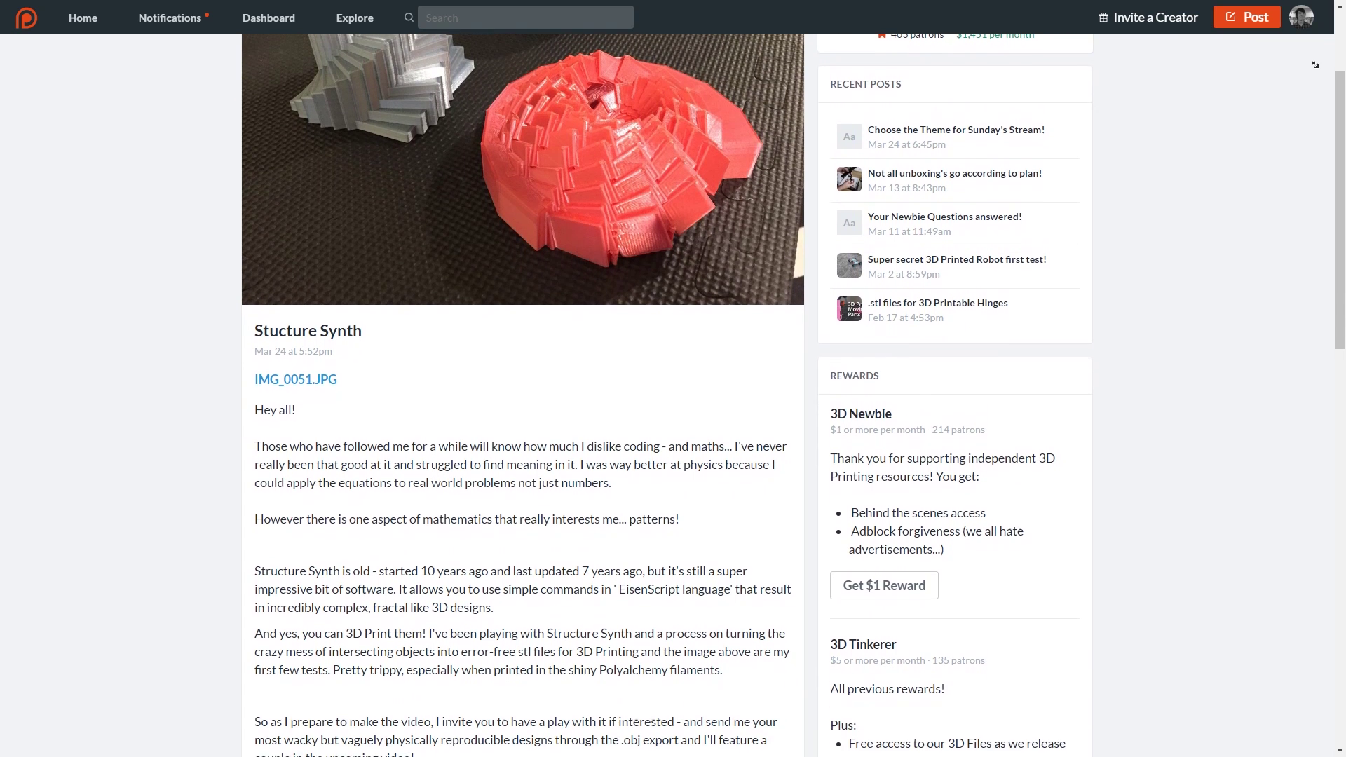
scroll(1315, 64, "down", 2)
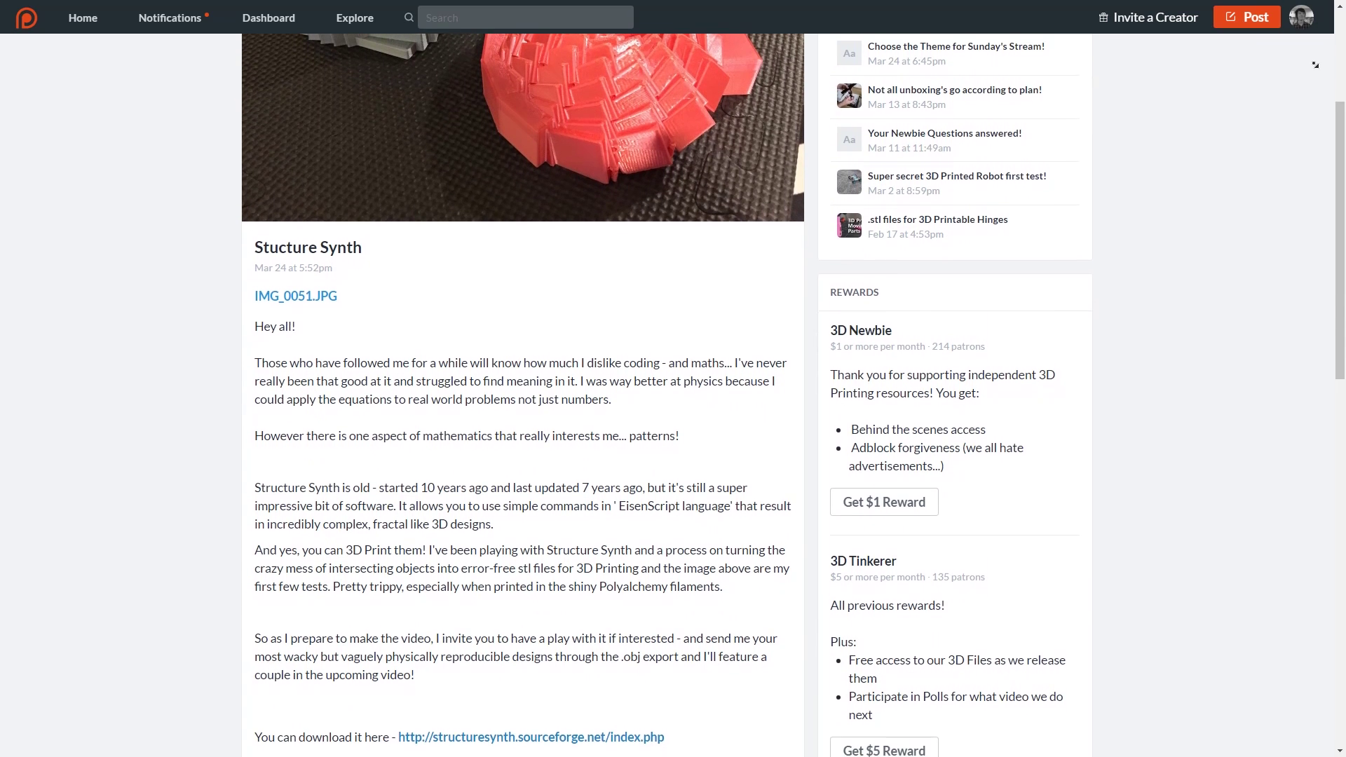
scroll(1315, 64, "down", 2)
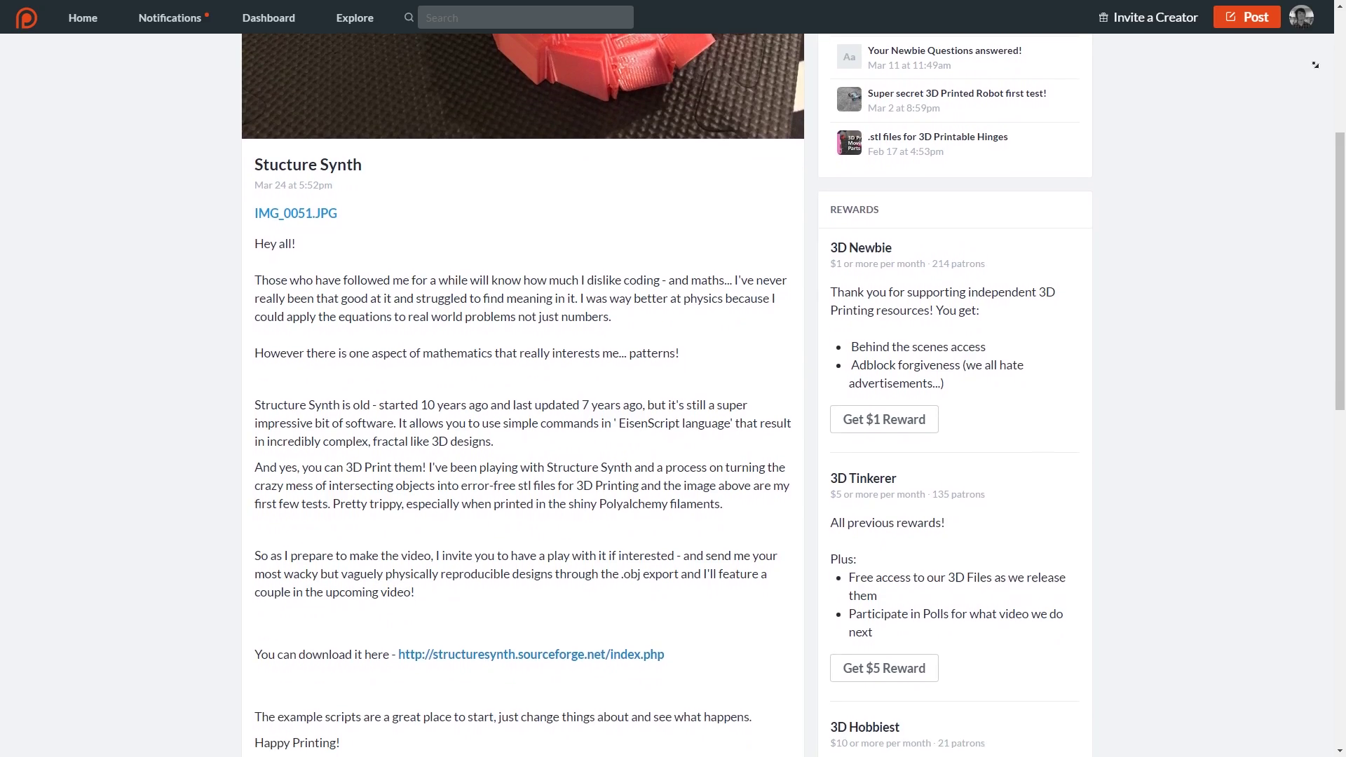